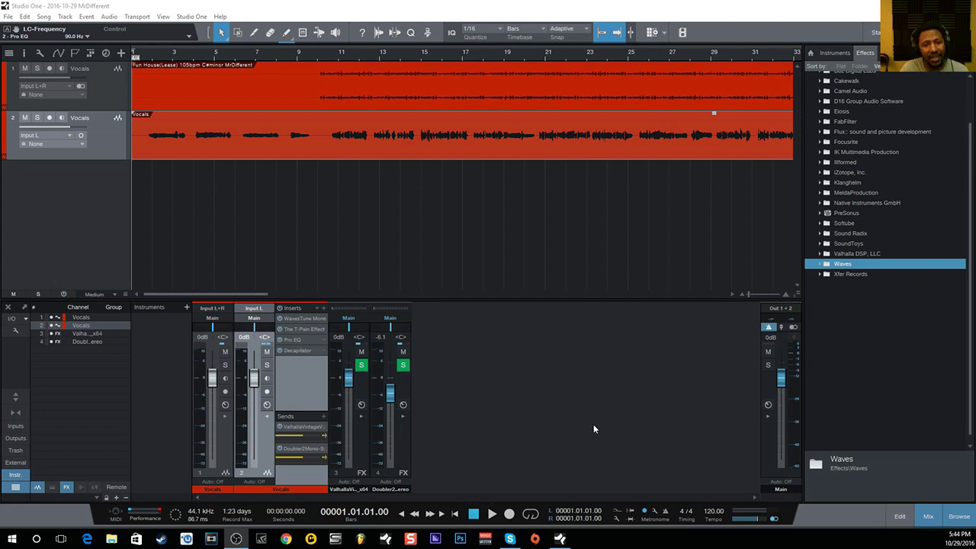
- Play the song from the start to hear the processed vocals, stopping playback around bar 40 and returning to the beginning
{"action": "left_click", "coordinate": [492, 514]}
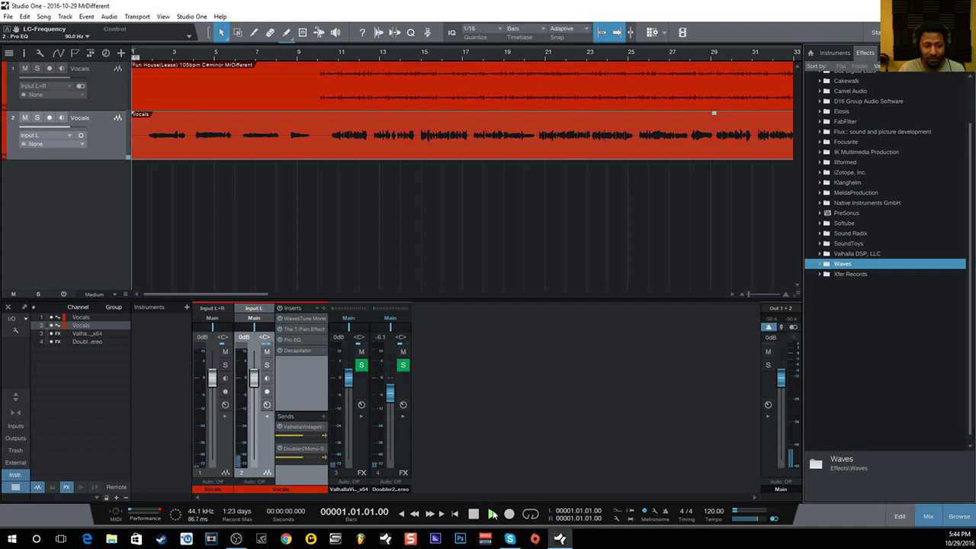
{"action": "left_click", "coordinate": [472, 514]}
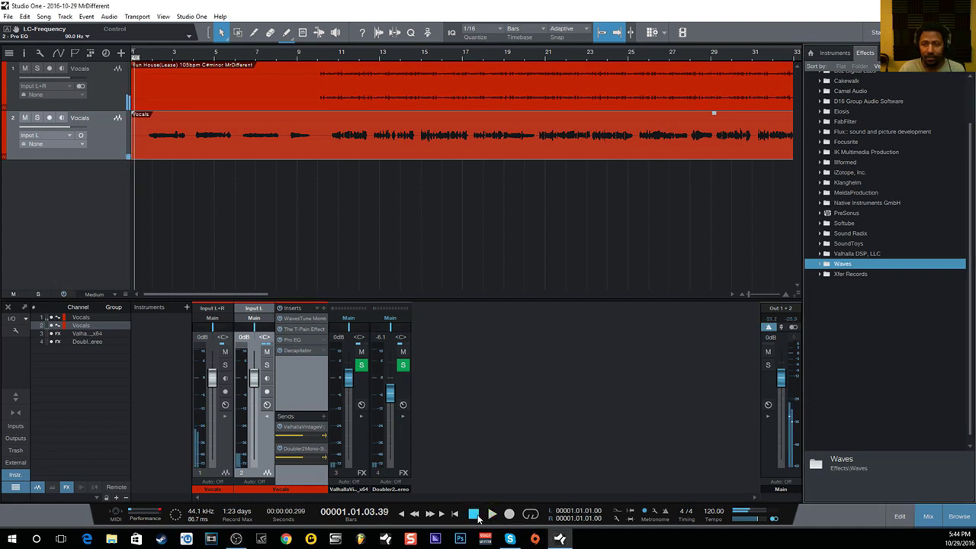
{"action": "left_click", "coordinate": [192, 16]}
{"action": "left_click", "coordinate": [162, 177]}
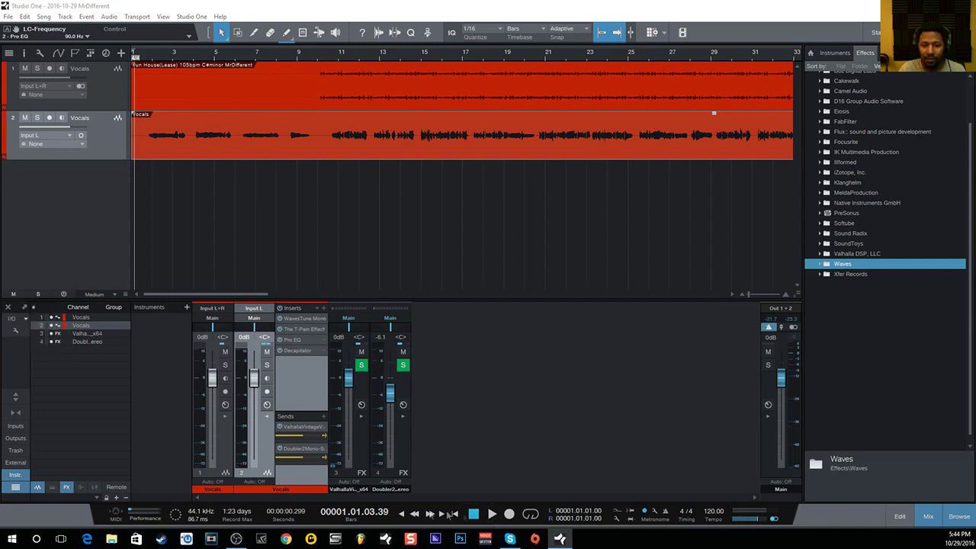
{"action": "left_click", "coordinate": [492, 513]}
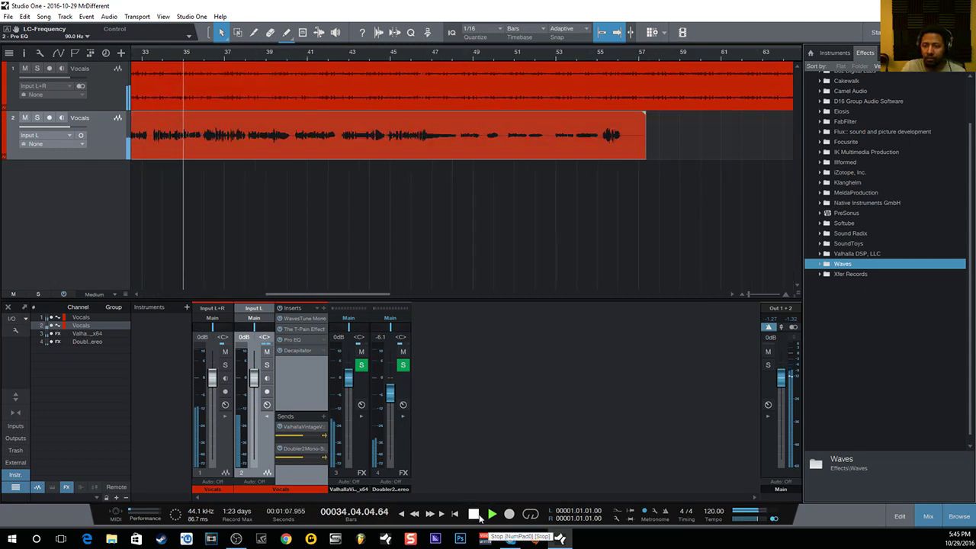
{"action": "left_click", "coordinate": [474, 514]}
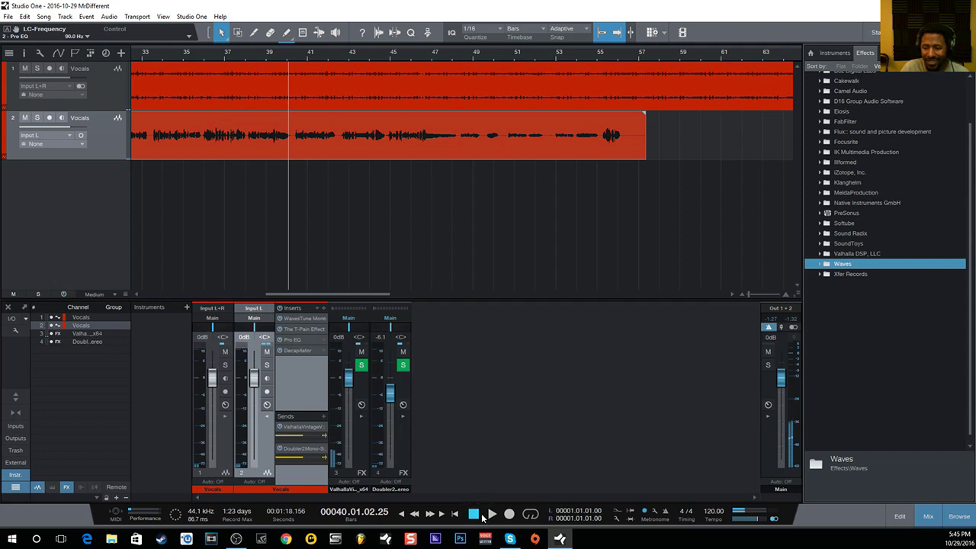
{"action": "left_click", "coordinate": [474, 514]}
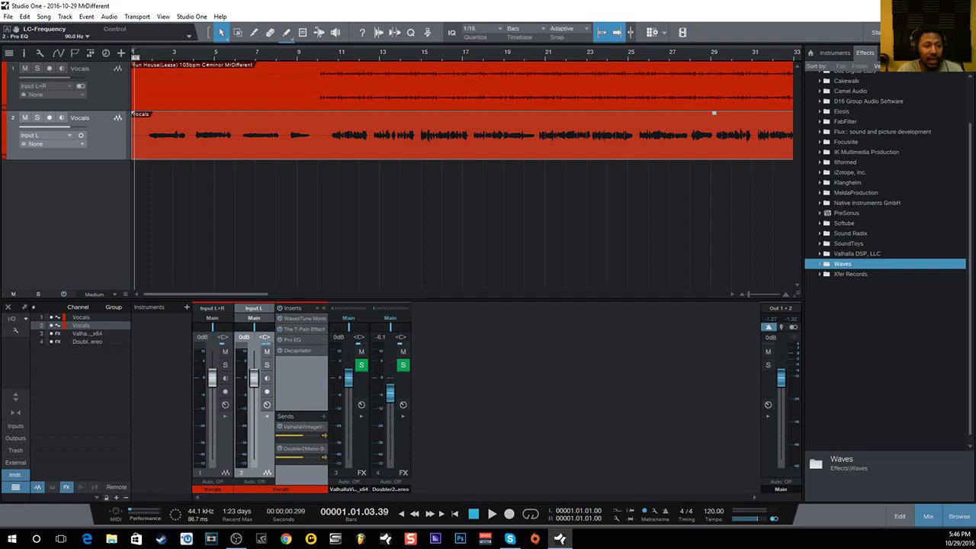
- Examine the key and scale settings of The T-Pain Effect on the Vocals channel and close the plug-in window
{"action": "left_click_drag", "start_coordinate": [390, 120], "coordinate": [546, 191]}
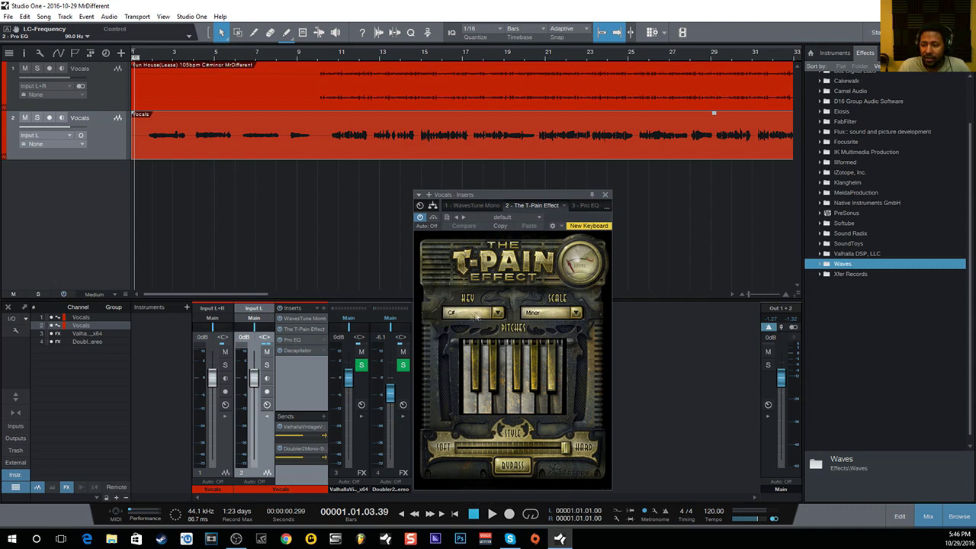
{"action": "left_click", "coordinate": [605, 195]}
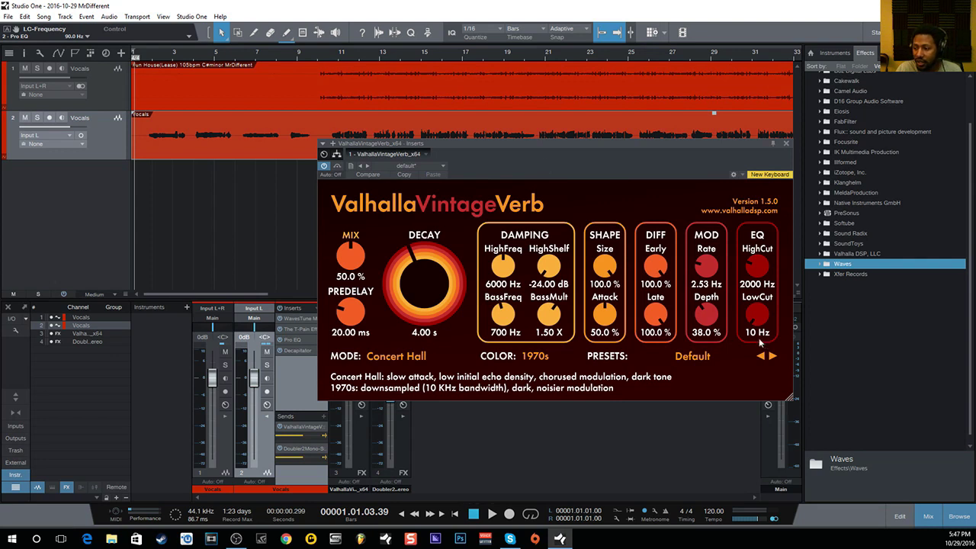
- Set the LowCut of the ValhallaVintageVerb reverb to 200 Hz
{"action": "key", "text": "BackSpace"}
{"action": "key", "text": "BackSpace"}
{"action": "key", "text": "BackSpace"}
{"action": "key", "text": "BackSpace"}
{"action": "key", "text": "BackSpace"}
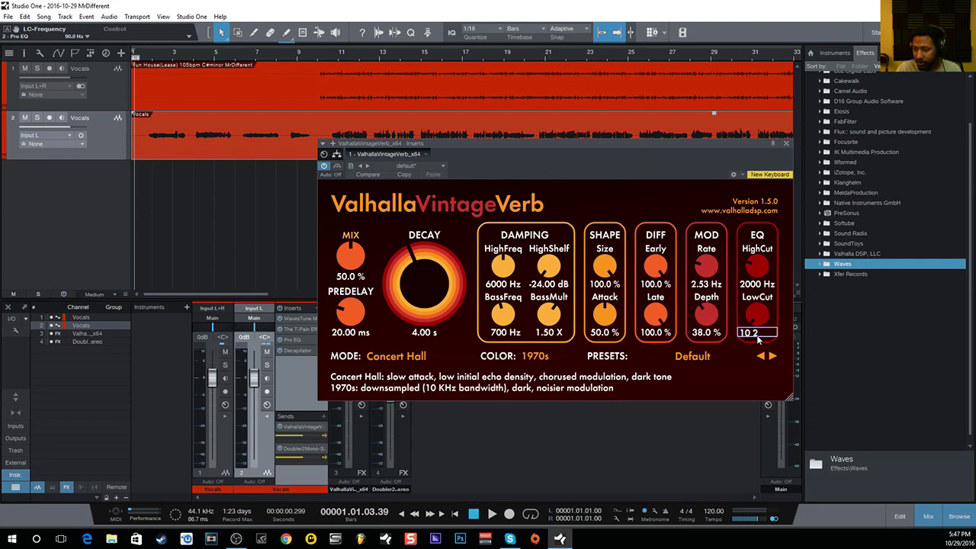
{"action": "type", "text": "200"}
{"action": "key", "text": "Return"}
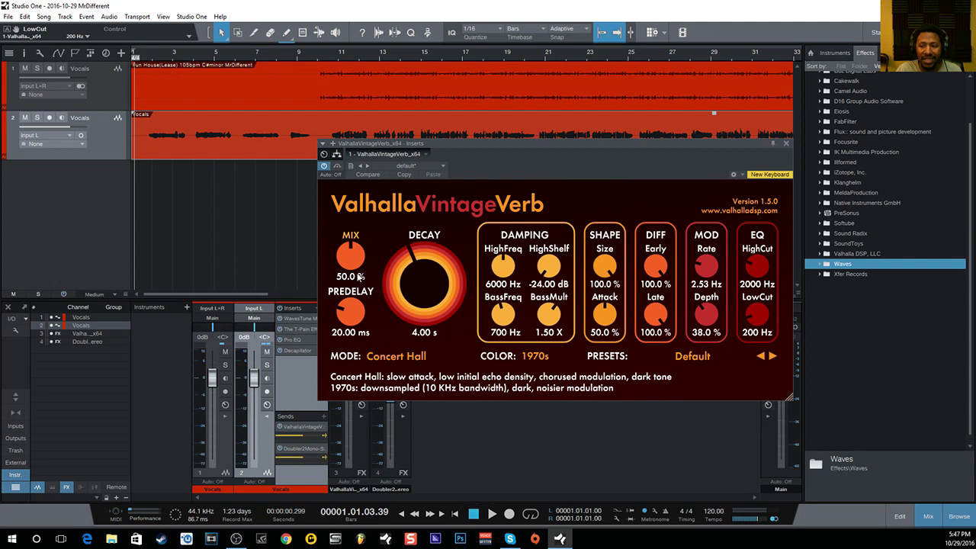
- Raise the ValhallaVintageVerb Mix to 100% and play the song from bar 10 to hear the reverb
{"action": "left_click_drag", "start_coordinate": [358, 277], "coordinate": [325, 45]}
{"action": "left_click", "coordinate": [322, 57]}
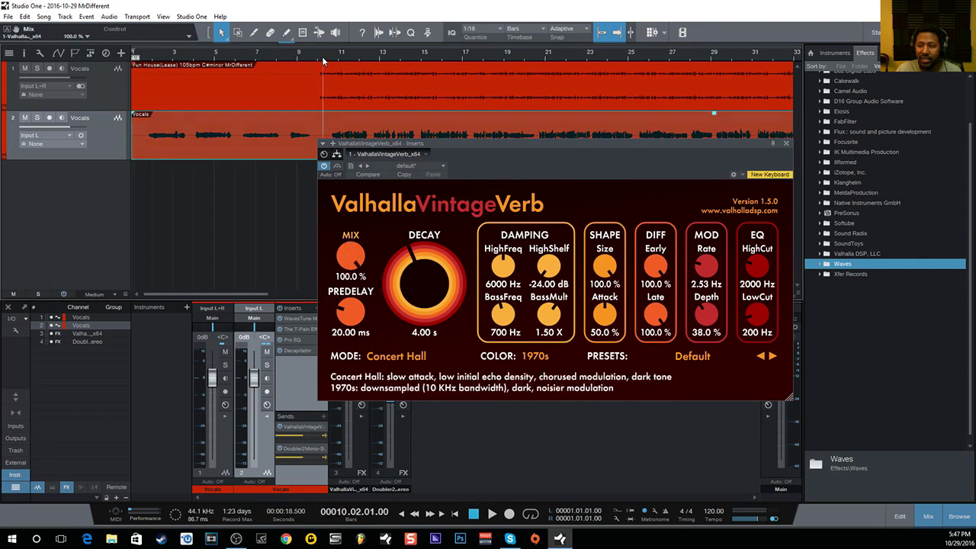
{"action": "left_click", "coordinate": [491, 514]}
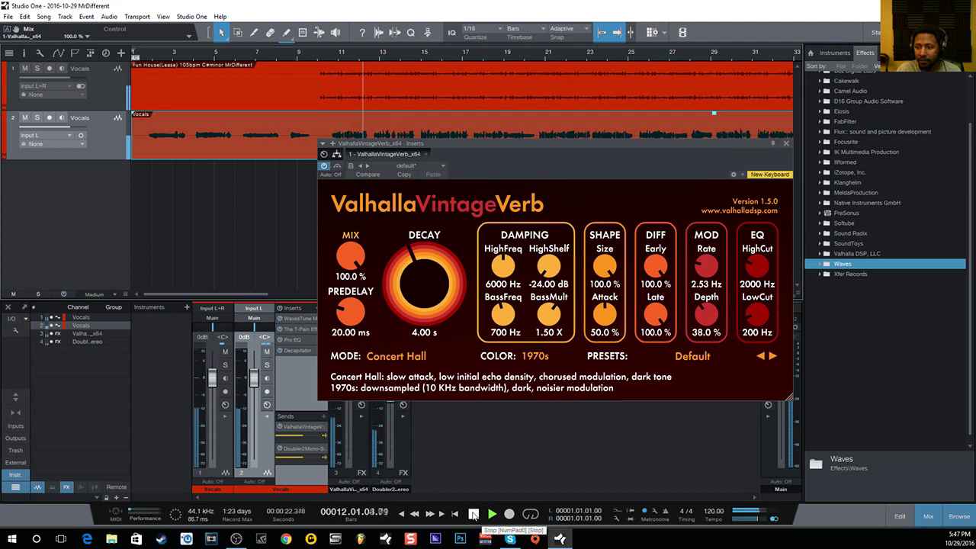
- Set the ValhallaVintageVerb Mix to 50% and close the plug-in window
{"action": "left_click", "coordinate": [349, 279]}
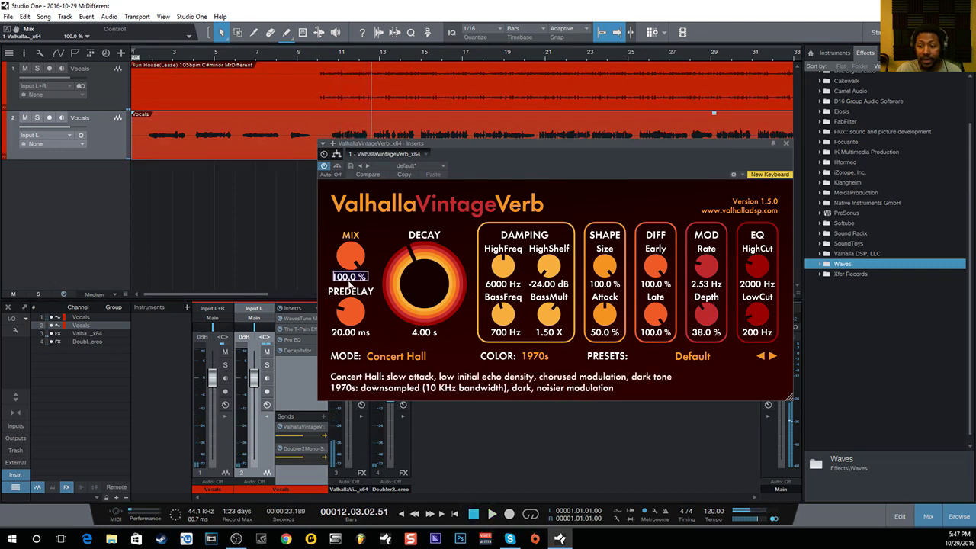
{"action": "type", "text": "50"}
{"action": "key", "text": "Return"}
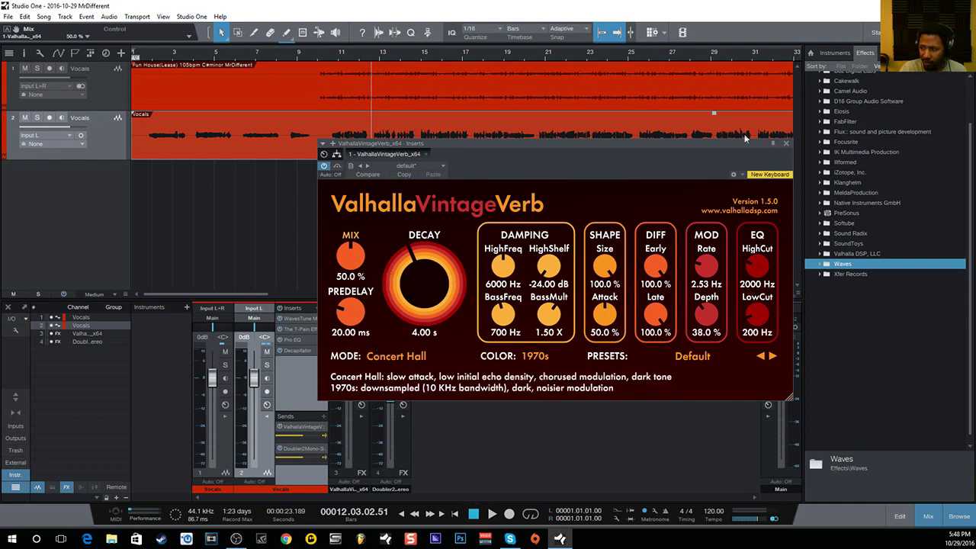
{"action": "left_click", "coordinate": [784, 144]}
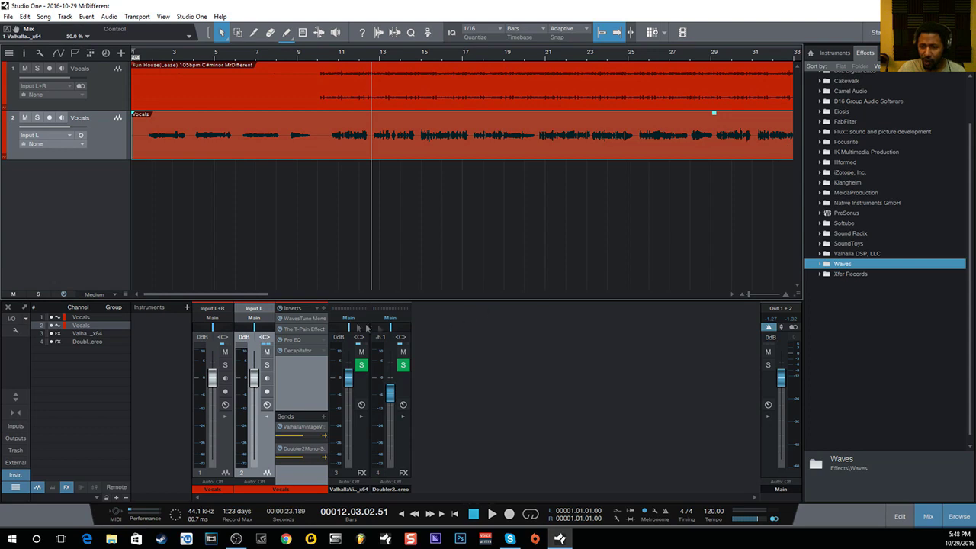
- Set The T-Pain Effect on the Vocals channel to the key of G# and the Major scale
{"action": "left_click", "coordinate": [314, 330]}
{"action": "left_click", "coordinate": [474, 313]}
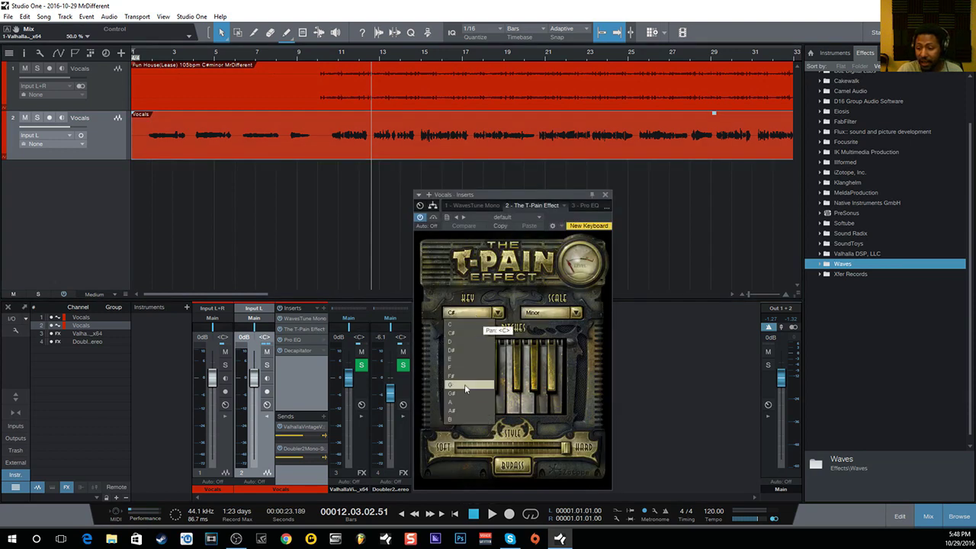
{"action": "left_click", "coordinate": [468, 392]}
{"action": "left_click", "coordinate": [552, 313]}
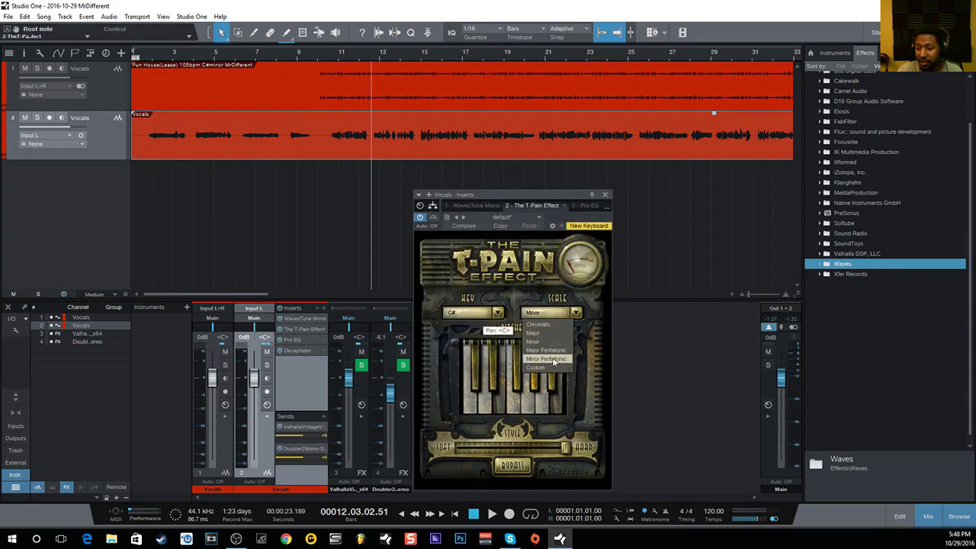
{"action": "left_click", "coordinate": [538, 333]}
- Play the song from bar 10 for a few seconds to hear the vocals tuned to the wrong key
{"action": "left_click", "coordinate": [337, 196]}
{"action": "left_click", "coordinate": [328, 56]}
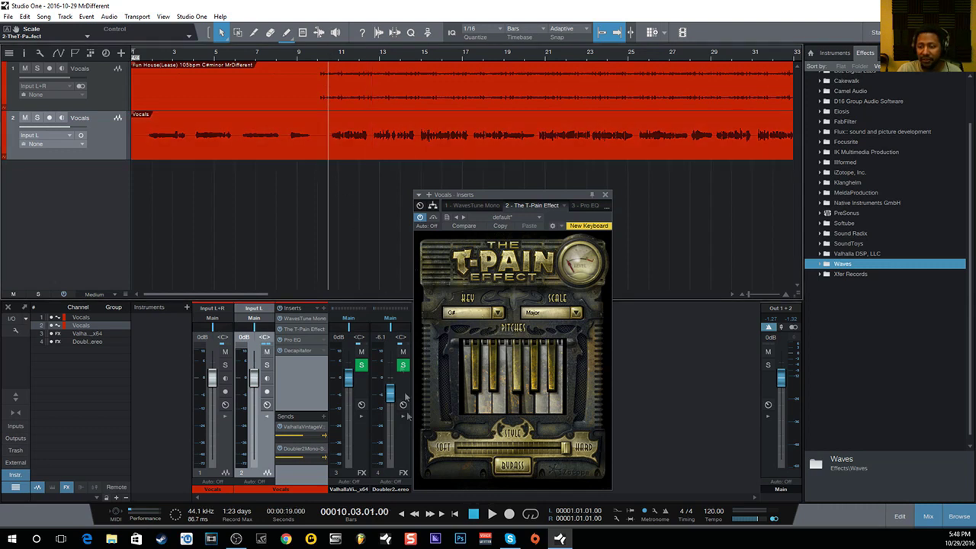
{"action": "left_click", "coordinate": [491, 515]}
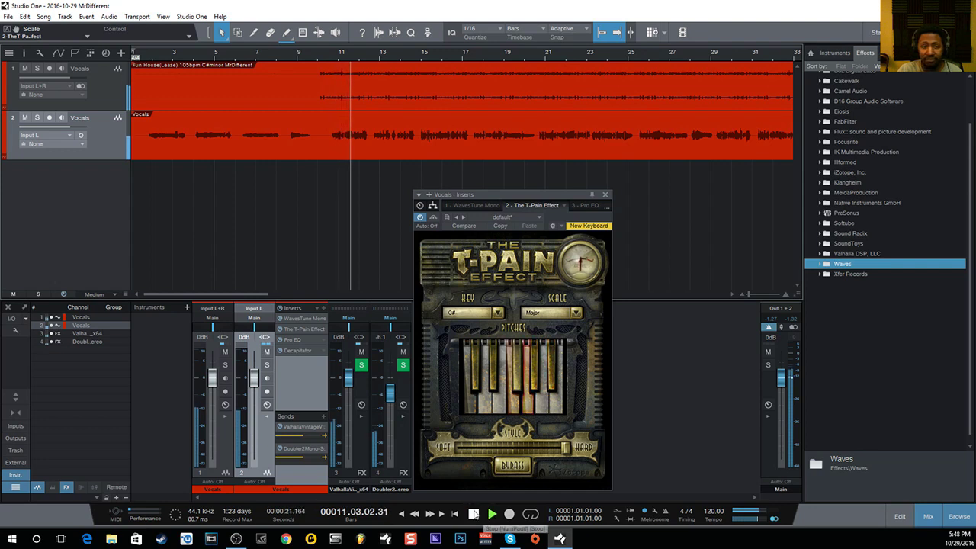
{"action": "left_click", "coordinate": [472, 514]}
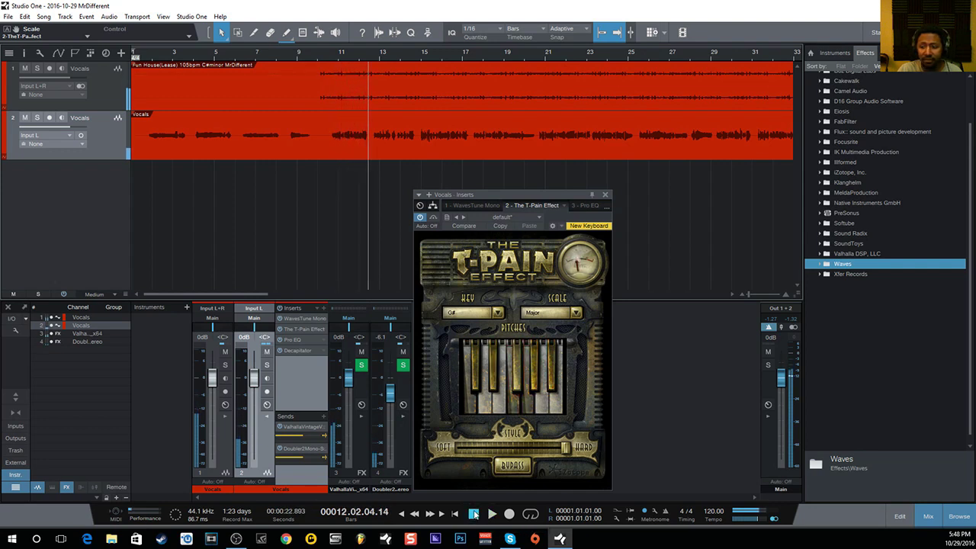
- Set The T-Pain Effect to the key of C# and the Minor scale, and close its window
{"action": "left_click", "coordinate": [472, 312]}
{"action": "left_click", "coordinate": [469, 331]}
{"action": "left_click", "coordinate": [533, 314]}
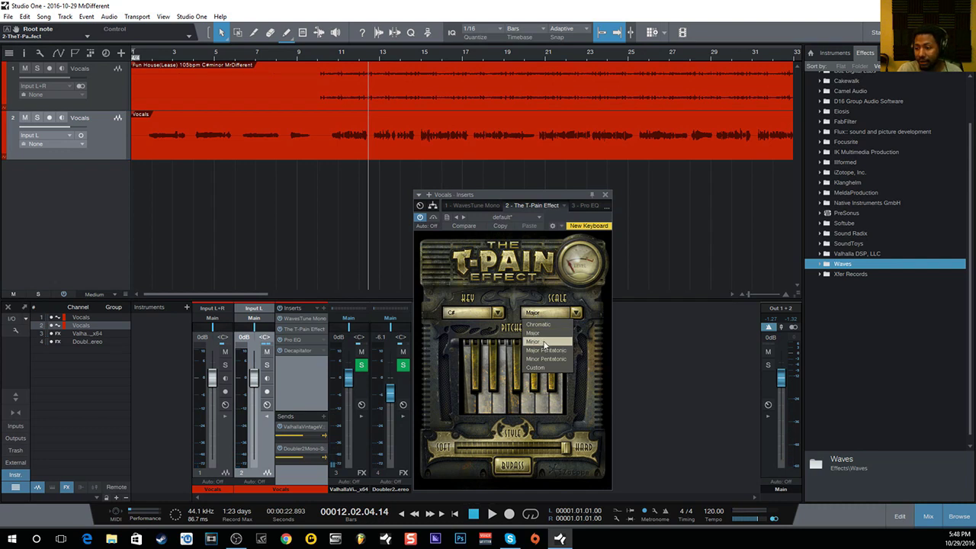
{"action": "left_click", "coordinate": [548, 341]}
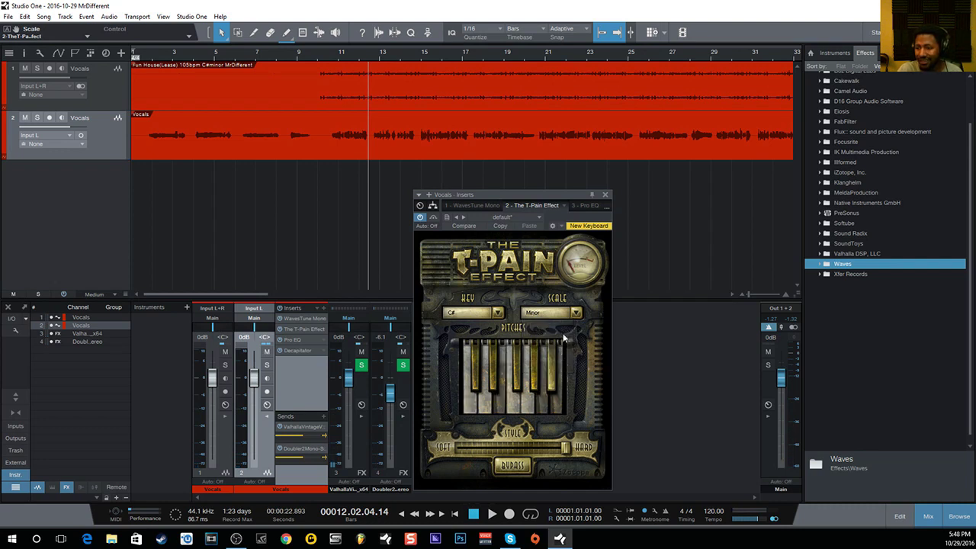
{"action": "left_click", "coordinate": [605, 194]}
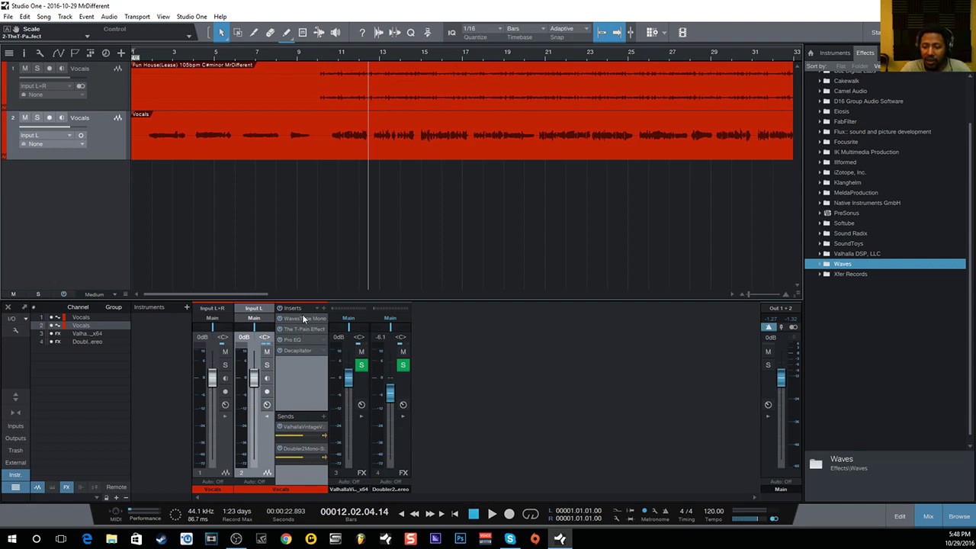
- Look over the WavesTune Mono pitch display, and remove the plug-in from the Vocals channel's inserts
{"action": "left_click_drag", "start_coordinate": [503, 111], "coordinate": [751, 129]}
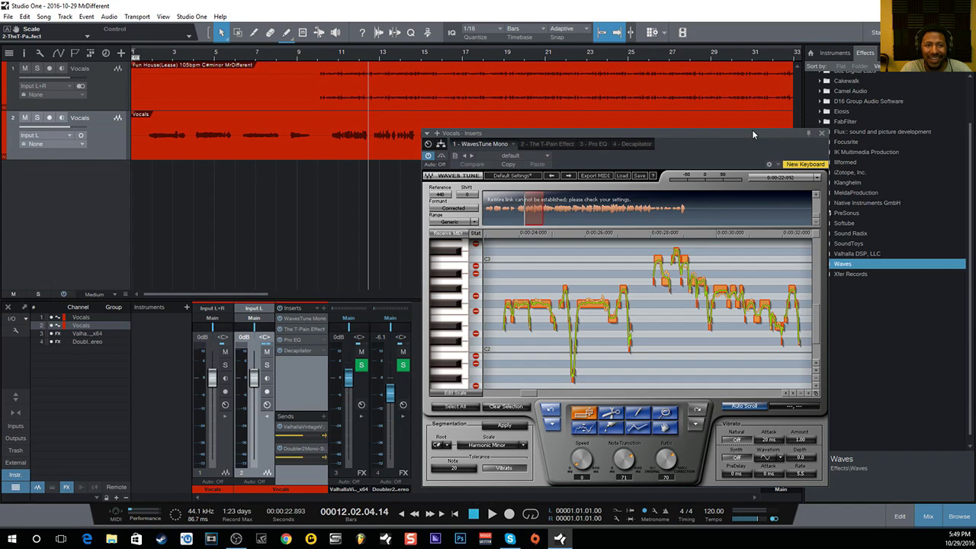
{"action": "left_click", "coordinate": [821, 134]}
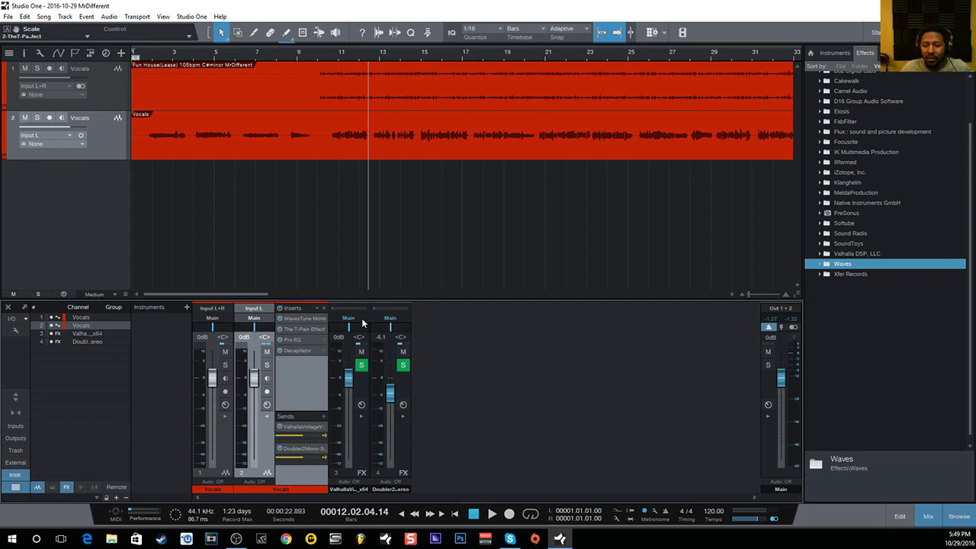
{"action": "right_click", "coordinate": [304, 319]}
{"action": "left_click", "coordinate": [309, 413]}
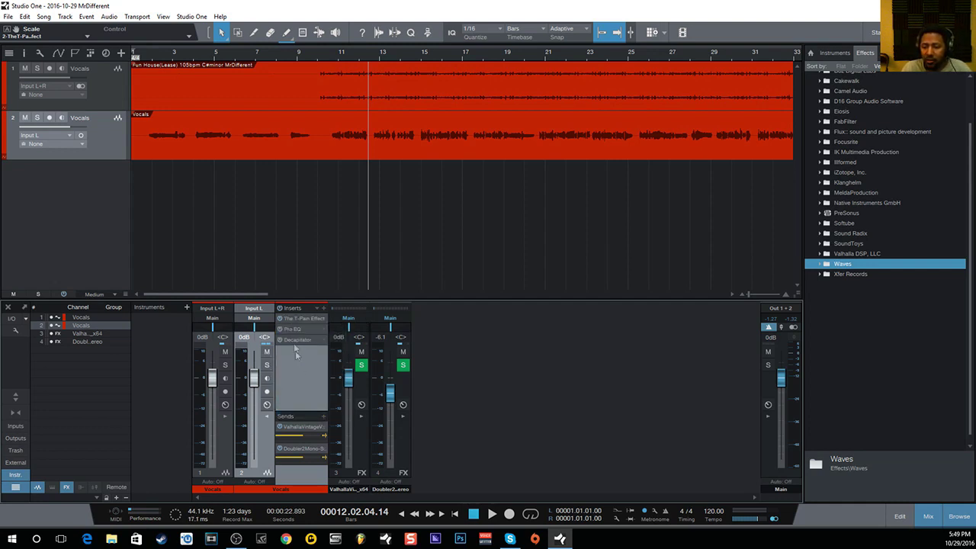
- Review the Pro EQ low-cut curve and move Pro EQ ahead of The T-Pain Effect in the Vocals insert chain
{"action": "mouse_move", "coordinate": [304, 339]}
{"action": "left_mouse_down"}
{"action": "mouse_move", "coordinate": [302, 321]}
{"action": "mouse_move", "coordinate": [308, 334]}
{"action": "mouse_move", "coordinate": [284, 333]}
{"action": "mouse_move", "coordinate": [299, 334]}
{"action": "left_mouse_up"}
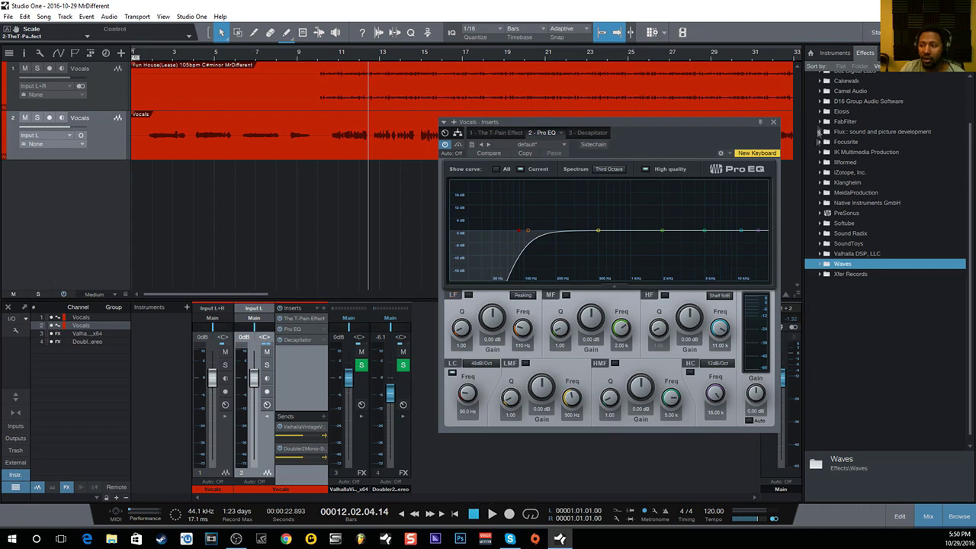
{"action": "left_click", "coordinate": [771, 122]}
{"action": "mouse_move", "coordinate": [301, 330]}
{"action": "left_mouse_down"}
{"action": "mouse_move", "coordinate": [303, 310]}
{"action": "mouse_move", "coordinate": [303, 319]}
{"action": "left_mouse_up"}
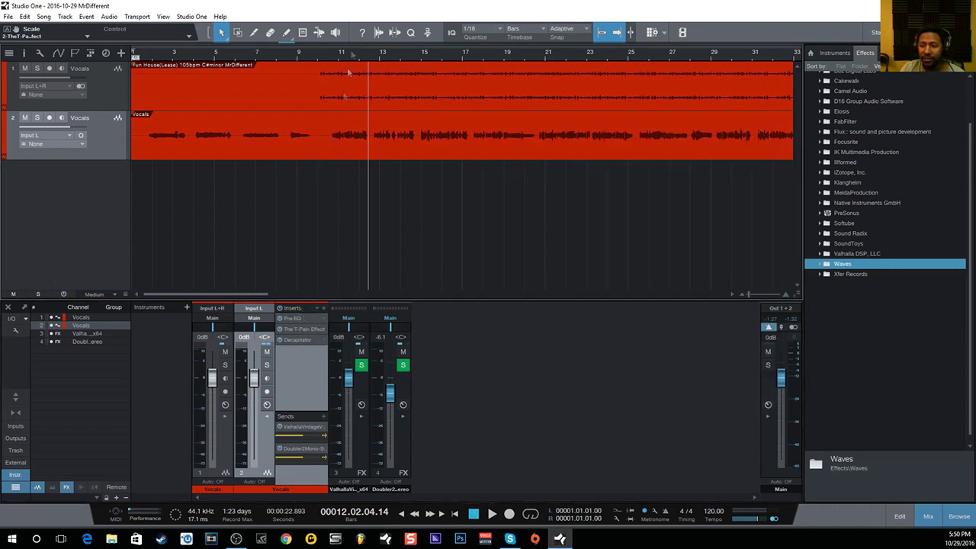
- Play a short passage from bar 10 to hear the reordered vocal chain
{"action": "left_click", "coordinate": [328, 54]}
{"action": "left_click", "coordinate": [492, 513]}
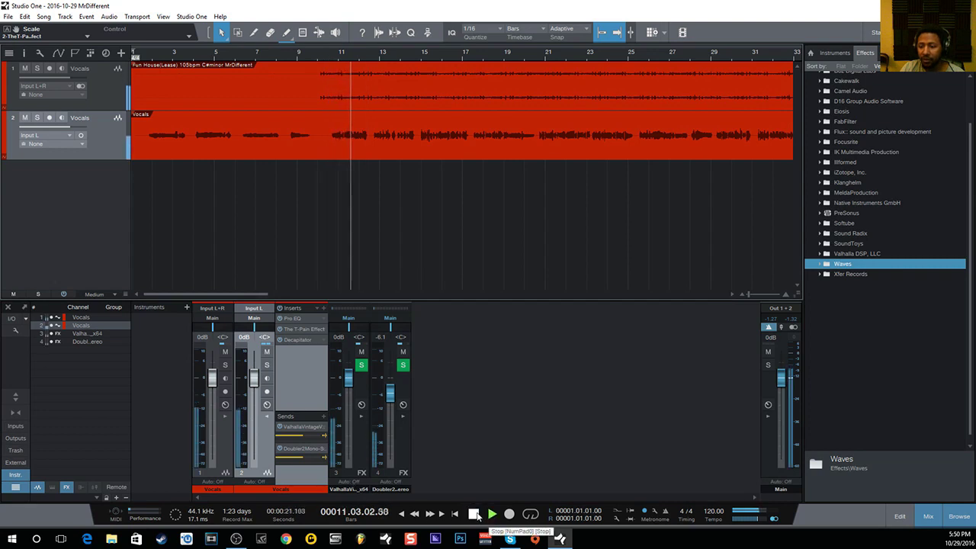
{"action": "left_click", "coordinate": [473, 515]}
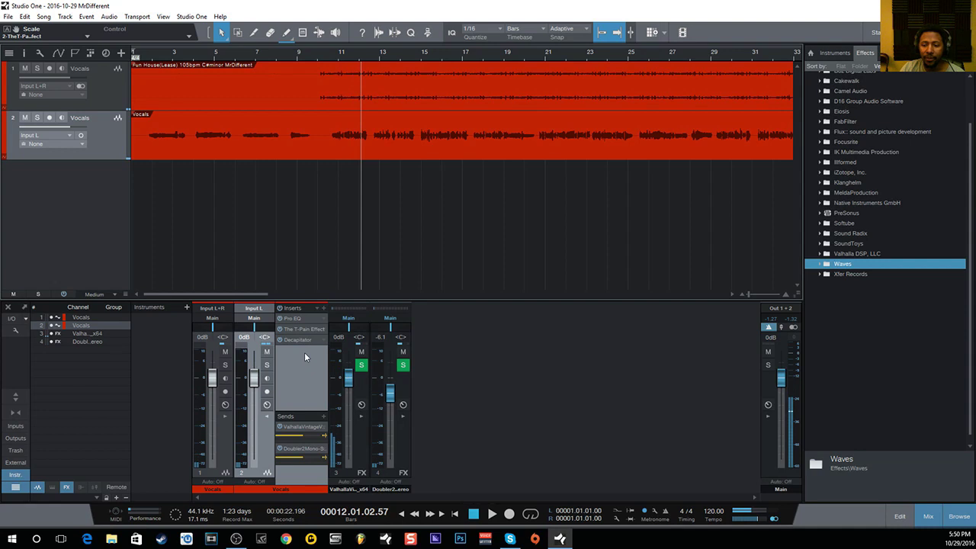
- Check the Pro EQ curve preview within the Vocals channel's inserts and collapse it again
{"action": "left_click", "coordinate": [300, 319]}
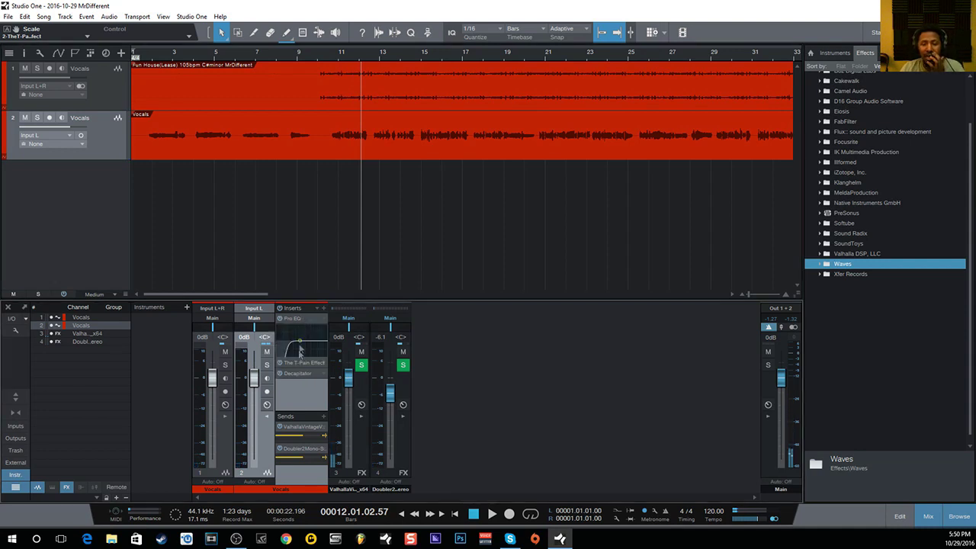
{"action": "left_click", "coordinate": [306, 320]}
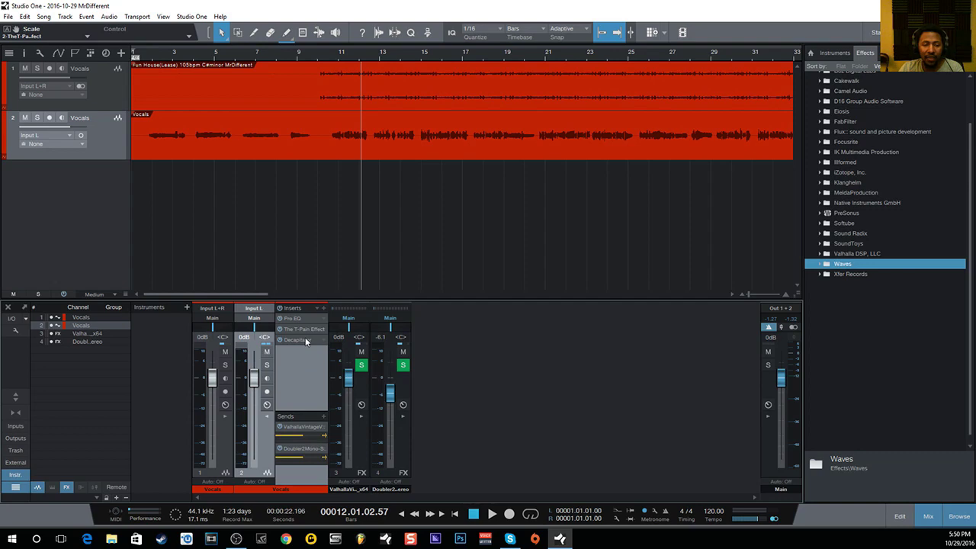
- Open Decapitator from the Vocals channel's inserts and play a short passage from bar 10 to hear its saturation
{"action": "left_click", "coordinate": [298, 339]}
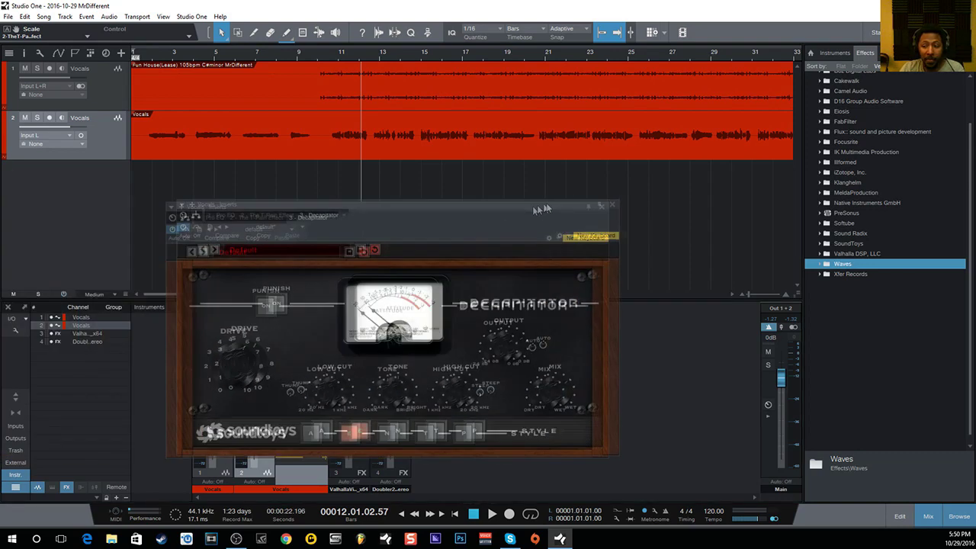
{"action": "left_click_drag", "start_coordinate": [765, 167], "coordinate": [725, 158]}
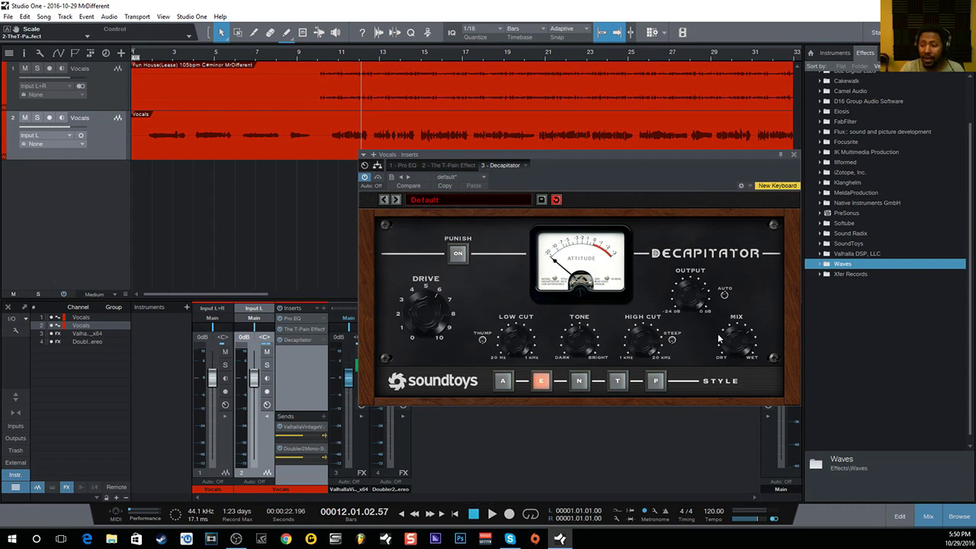
{"action": "left_click", "coordinate": [336, 70]}
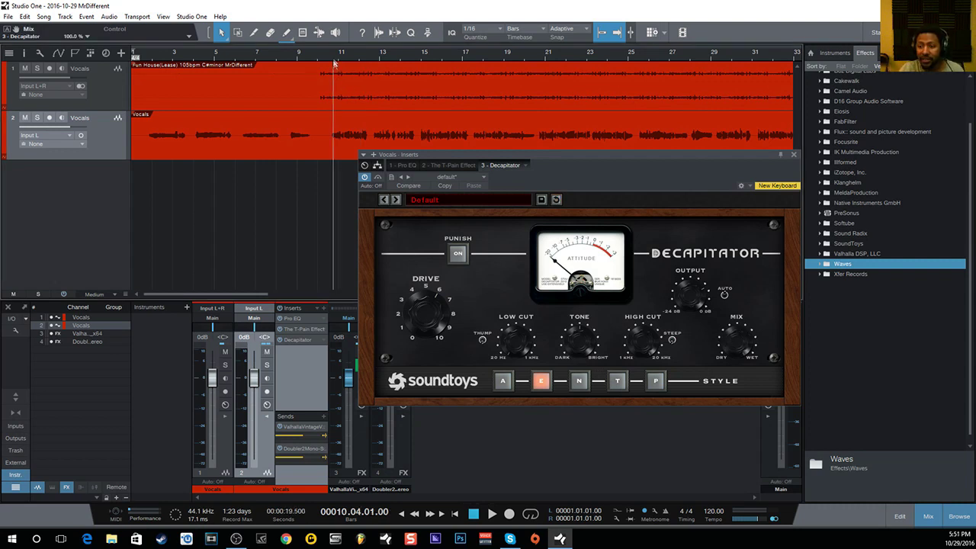
{"action": "left_click", "coordinate": [492, 515]}
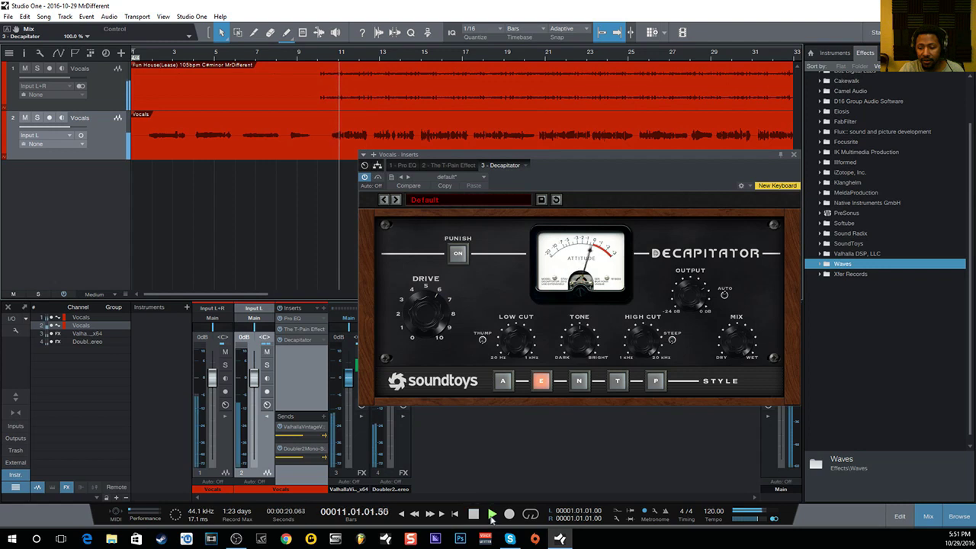
{"action": "left_click", "coordinate": [473, 514]}
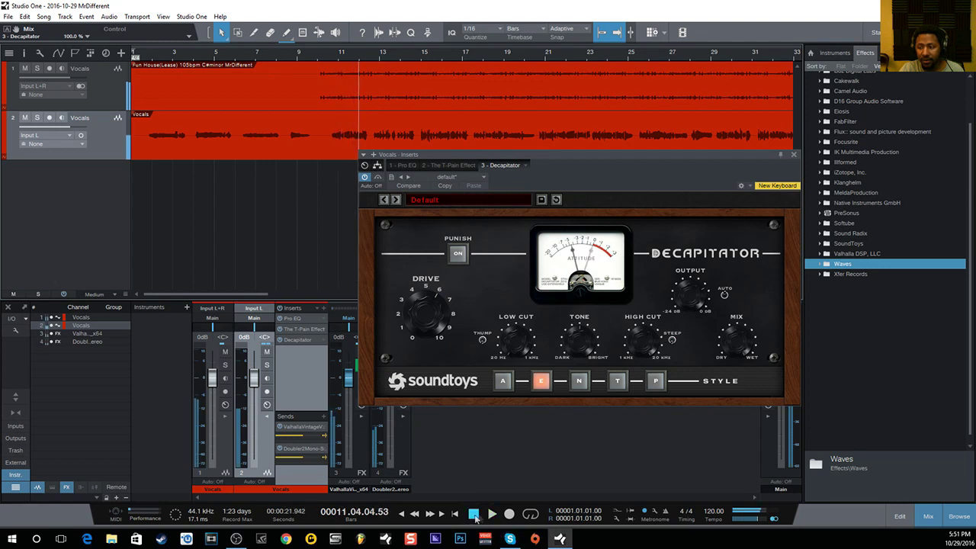
- Set Decapitator's Mix to about 66.5%, audition the vocal from bar 10, and close the plug-in
{"action": "left_click_drag", "start_coordinate": [726, 363], "coordinate": [726, 377]}
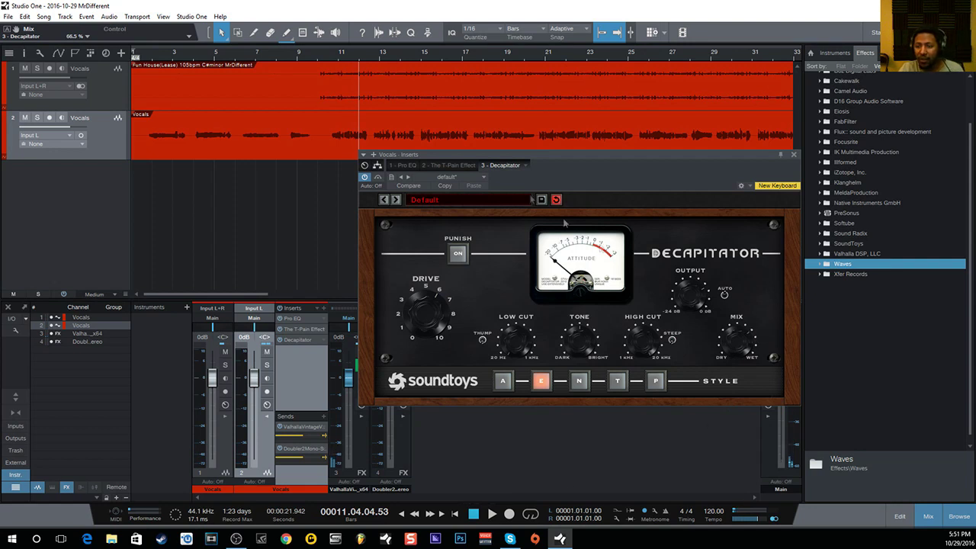
{"action": "left_click", "coordinate": [329, 55]}
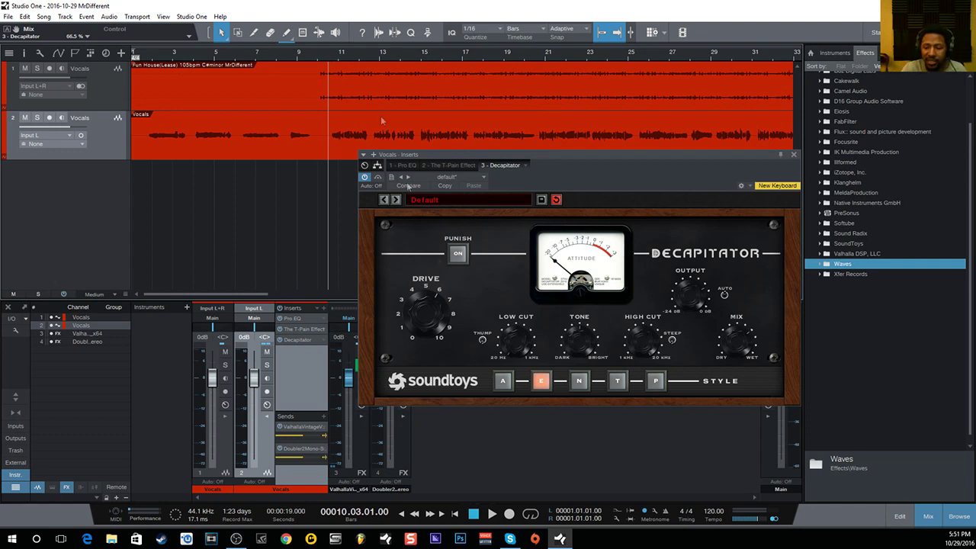
{"action": "left_click", "coordinate": [489, 516]}
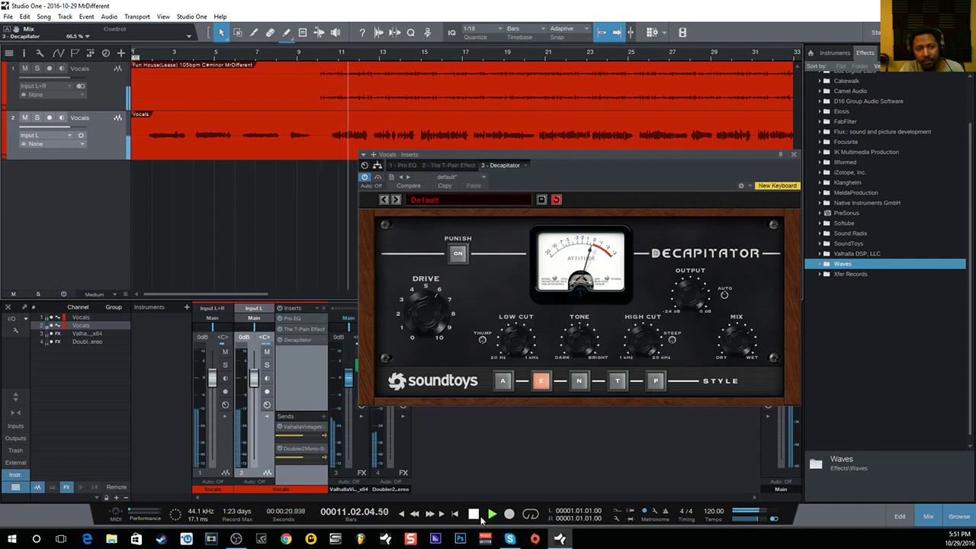
{"action": "left_click", "coordinate": [474, 515]}
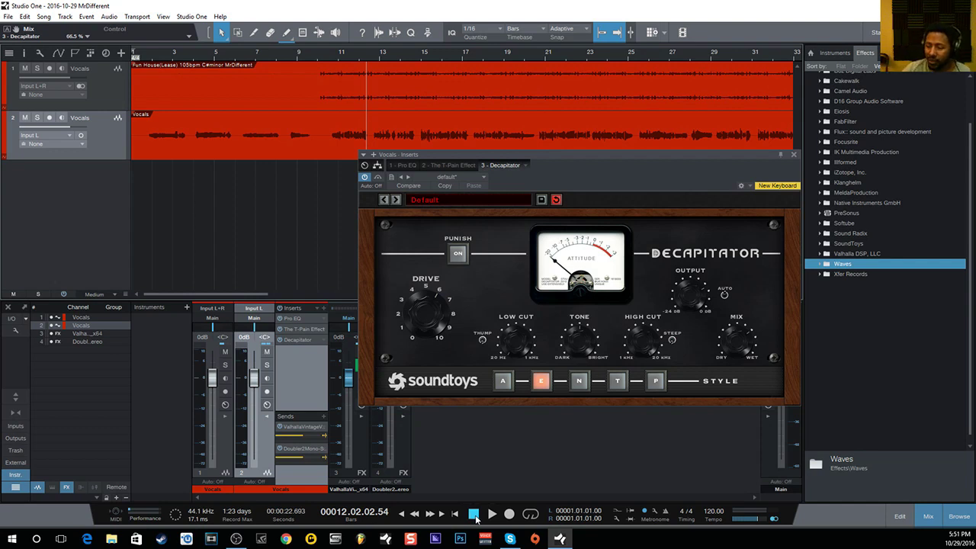
{"action": "left_click", "coordinate": [793, 155]}
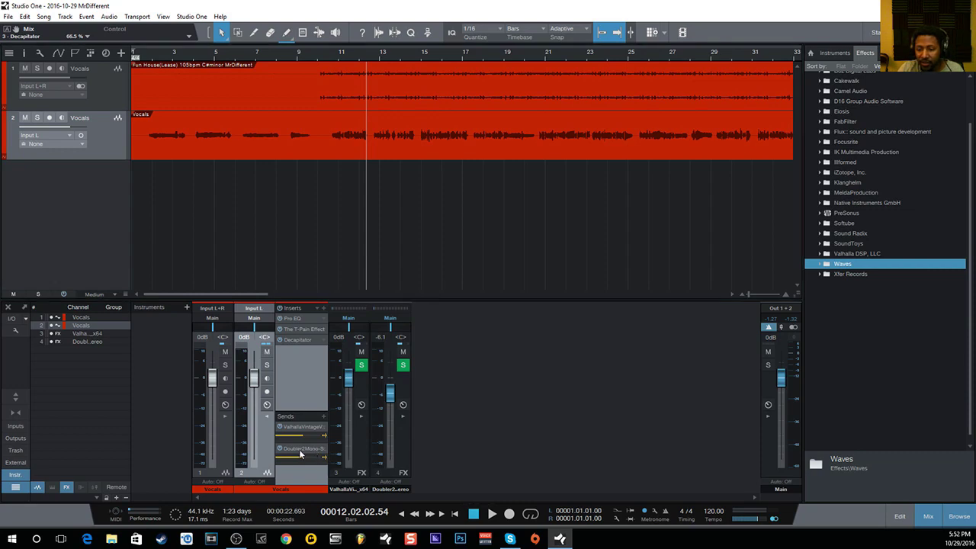
- Look over the Doubler2 Mono-Stereo voice settings on the effects channel and close the plug-in
{"action": "left_click_drag", "start_coordinate": [548, 181], "coordinate": [661, 277]}
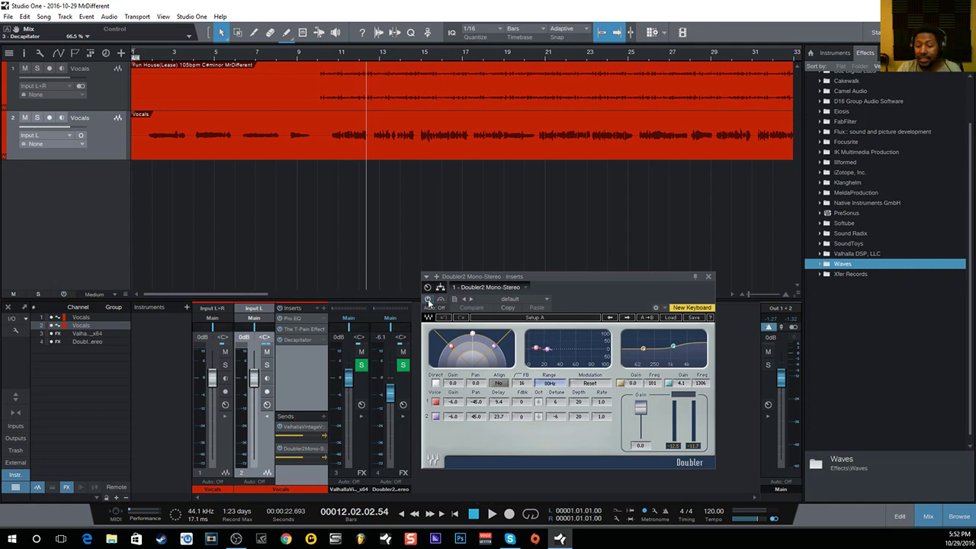
{"action": "left_click", "coordinate": [708, 276]}
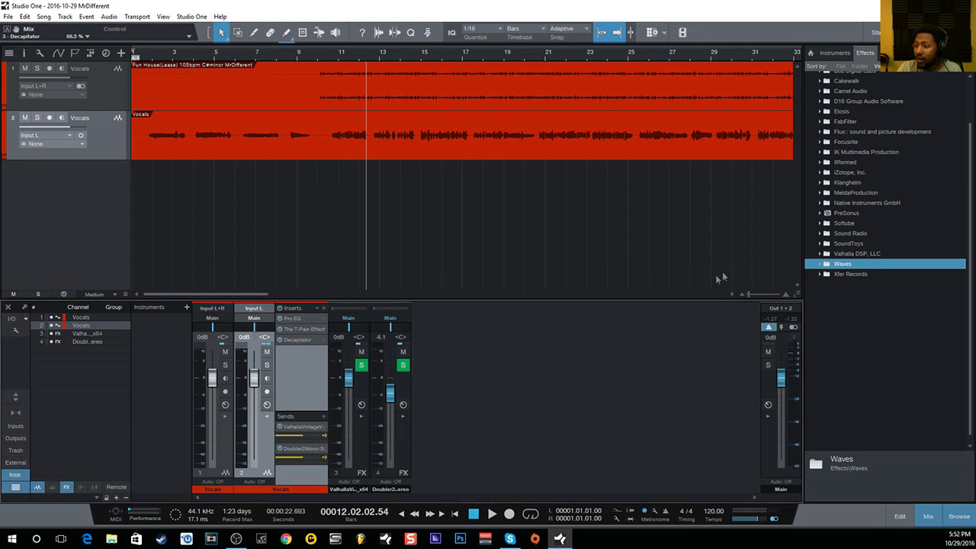
- Insert the PreSonus Chorus after Decapitator on the Vocals channel, setting Depth to 100% and LFO Speed to 0.15 Hz
{"action": "left_click", "coordinate": [819, 214]}
{"action": "scroll", "coordinate": [838, 253], "scroll_direction": "down", "scroll_amount": 1}
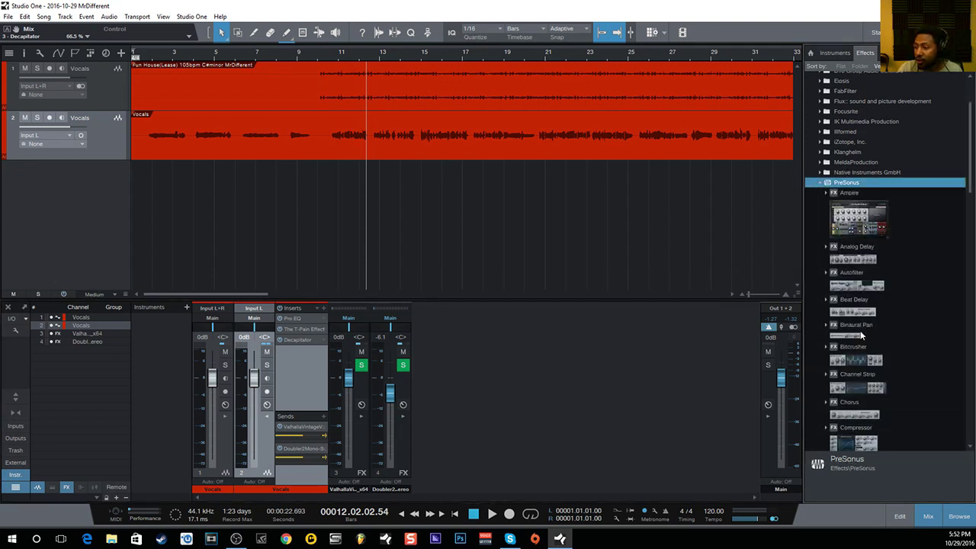
{"action": "scroll", "coordinate": [867, 392], "scroll_direction": "down", "scroll_amount": 1}
{"action": "left_click_drag", "start_coordinate": [863, 379], "coordinate": [310, 373]}
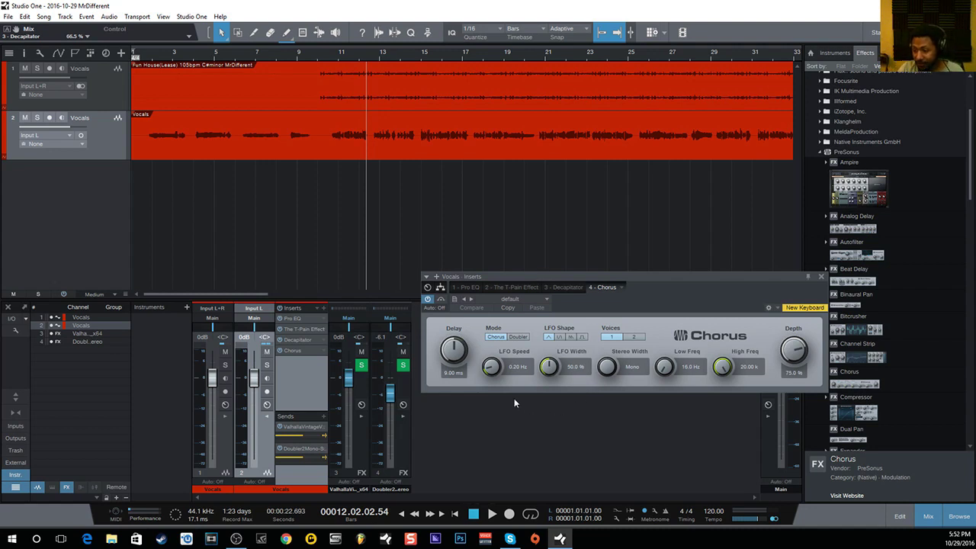
{"action": "left_click_drag", "start_coordinate": [793, 364], "coordinate": [792, 336]}
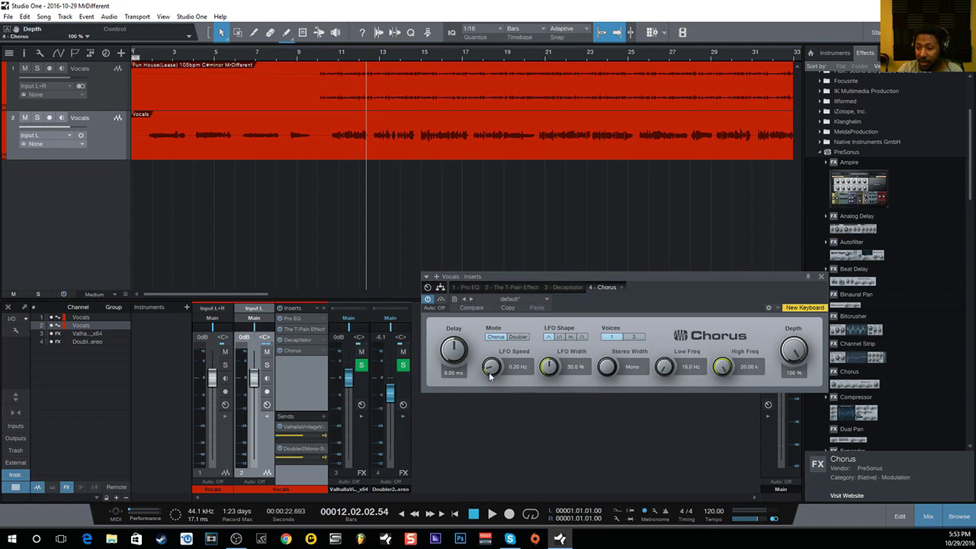
{"action": "scroll", "coordinate": [501, 372], "scroll_direction": "down", "scroll_amount": 1}
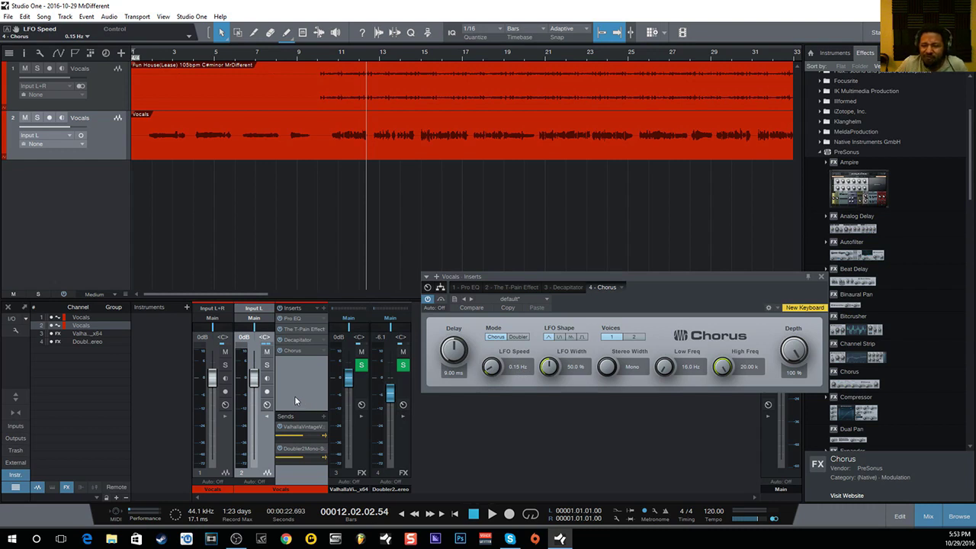
- Play the vocal from bar 10, lower the Chorus LFO Speed to 0.10 Hz, and compare the sound with Chorus bypassed
{"action": "left_click", "coordinate": [322, 58]}
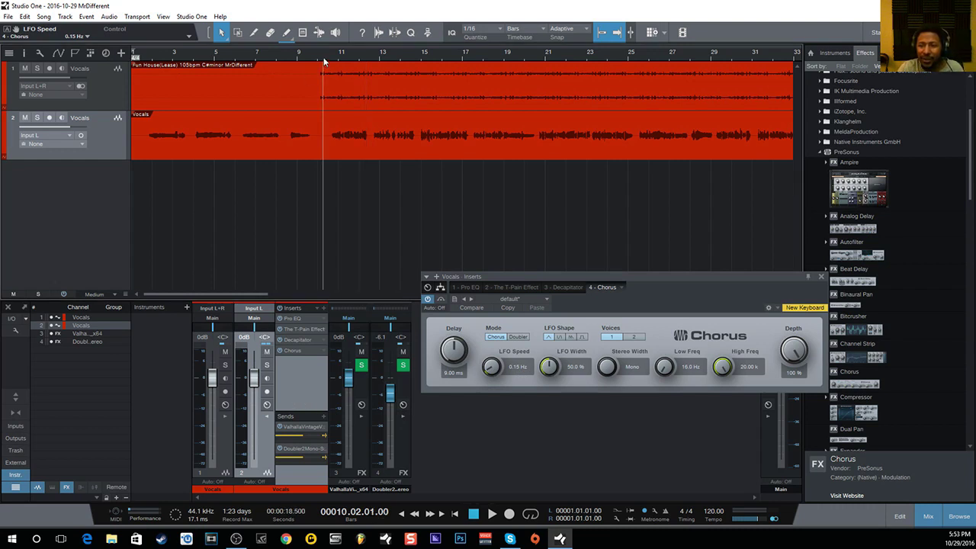
{"action": "left_click", "coordinate": [491, 515]}
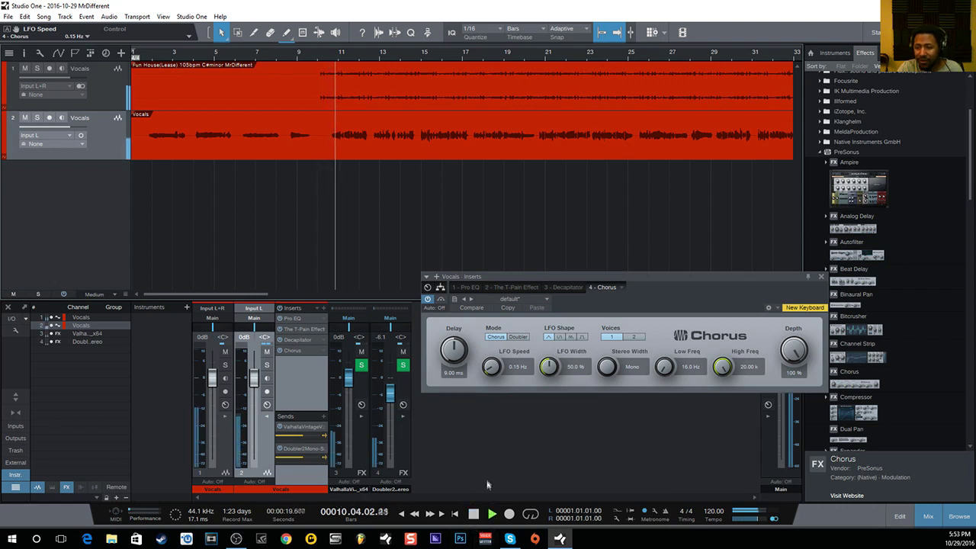
{"action": "left_click_drag", "start_coordinate": [492, 367], "coordinate": [494, 376]}
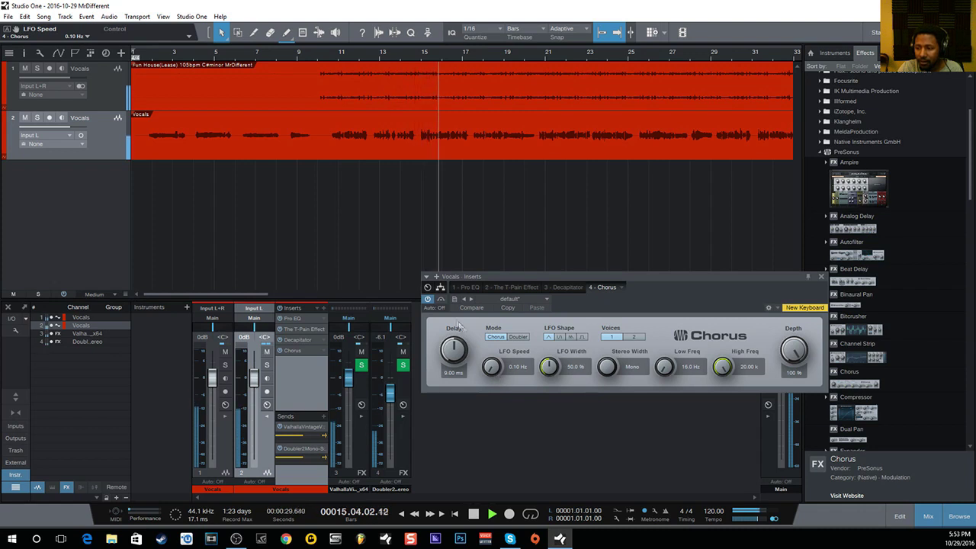
{"action": "left_click", "coordinate": [430, 301]}
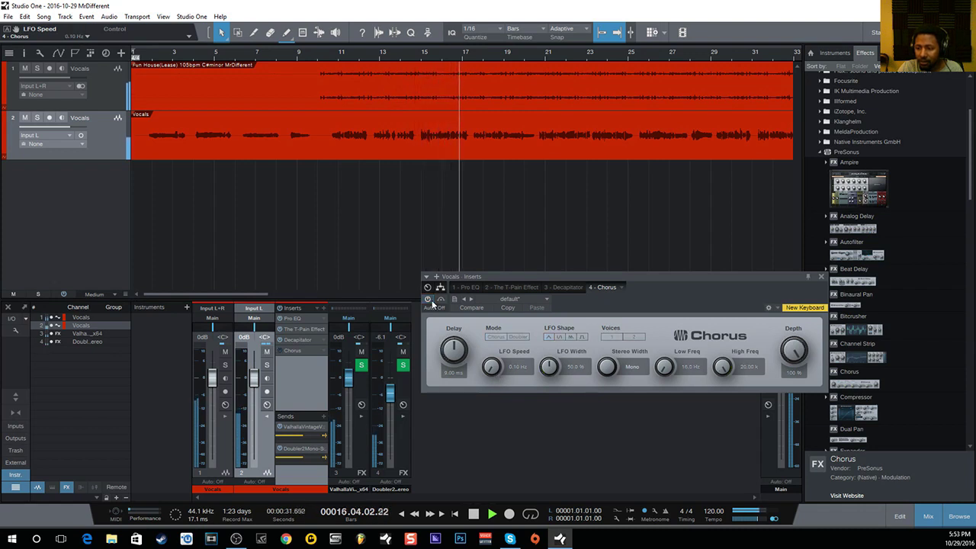
{"action": "left_click", "coordinate": [429, 300]}
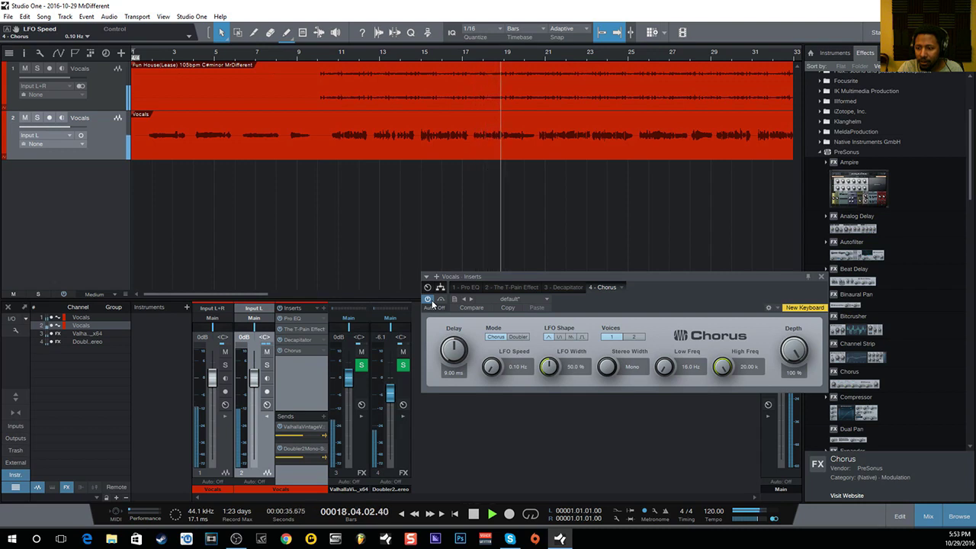
- Reduce the Chorus Depth to 70.5%, compare it bypassed and active during playback, and close the plug-in
{"action": "left_click_drag", "start_coordinate": [793, 350], "coordinate": [789, 377]}
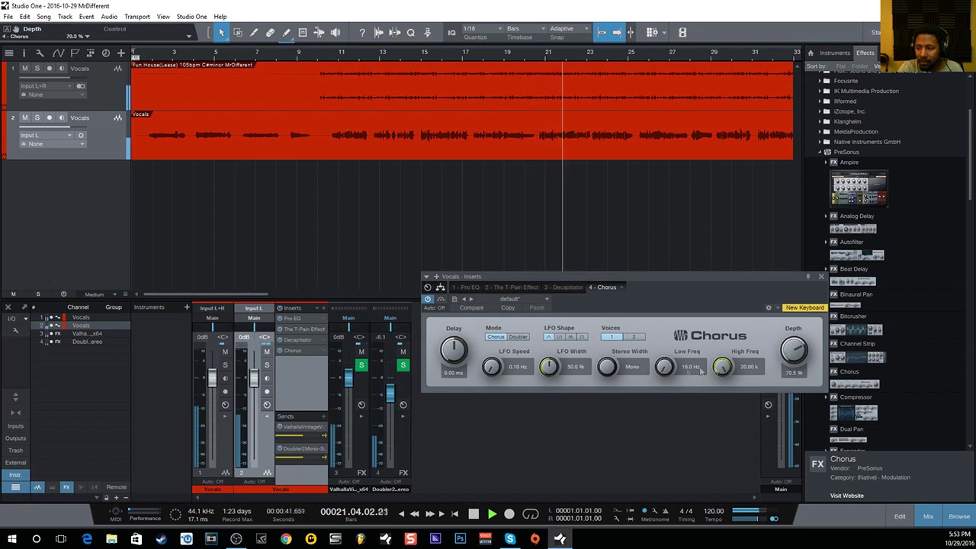
{"action": "left_click", "coordinate": [427, 298]}
{"action": "left_click", "coordinate": [427, 298]}
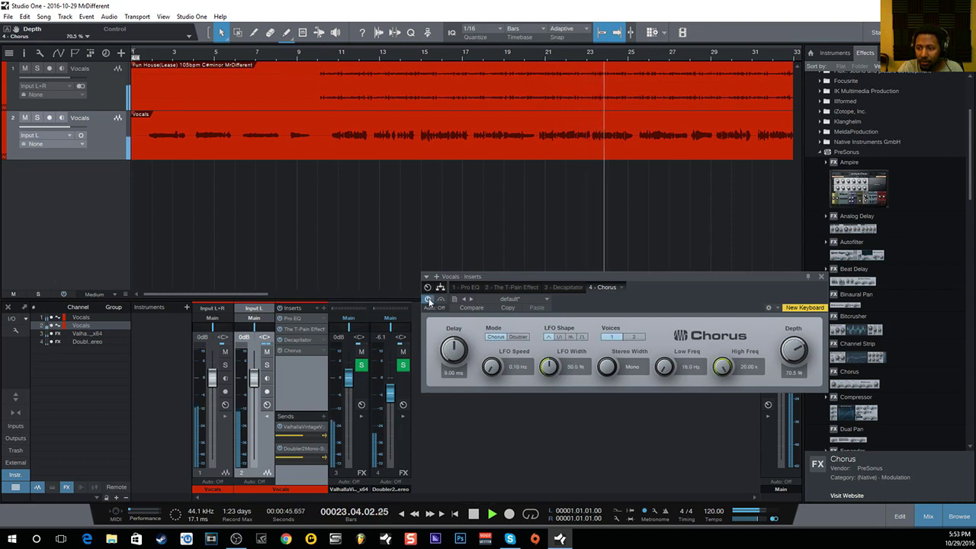
{"action": "left_click", "coordinate": [472, 512]}
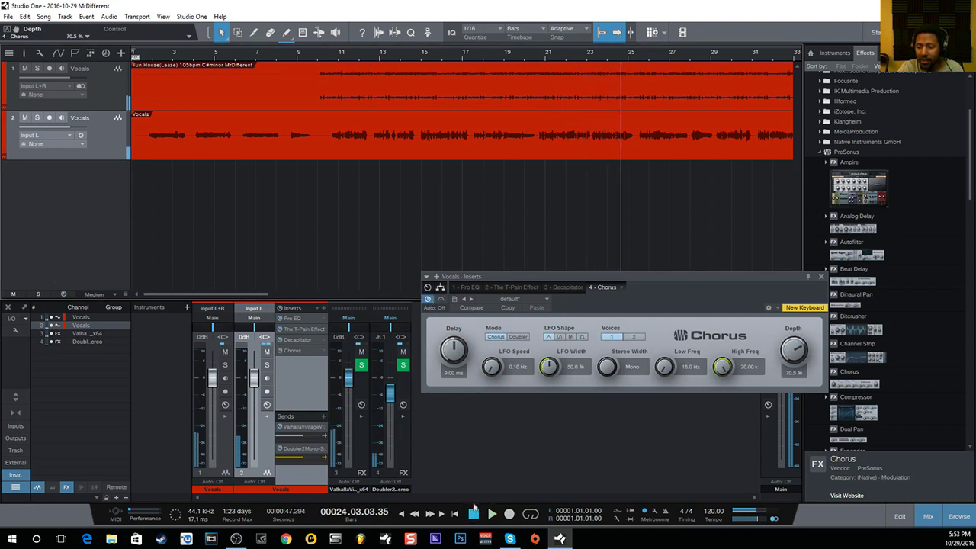
{"action": "left_click", "coordinate": [820, 277]}
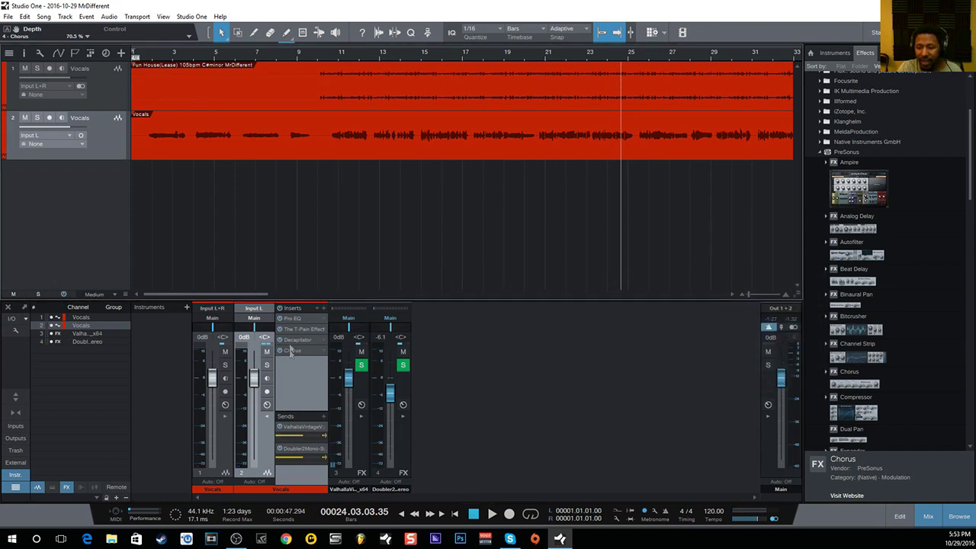
- Bypass Chorus on the Vocals channel and set the pan of both Doubler2 Mono-Stereo voices to 0.0
{"action": "left_click", "coordinate": [306, 448]}
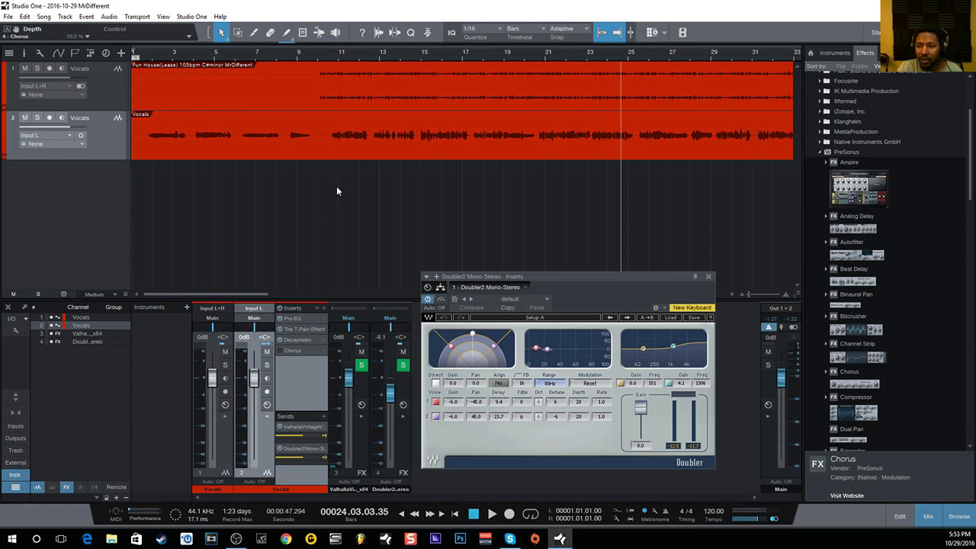
{"action": "left_click", "coordinate": [325, 57]}
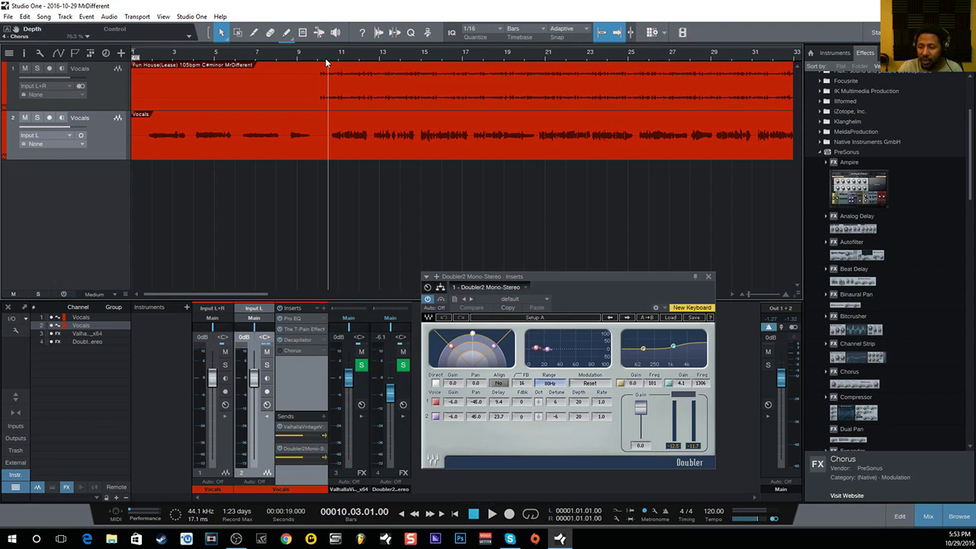
{"action": "left_click", "coordinate": [475, 403]}
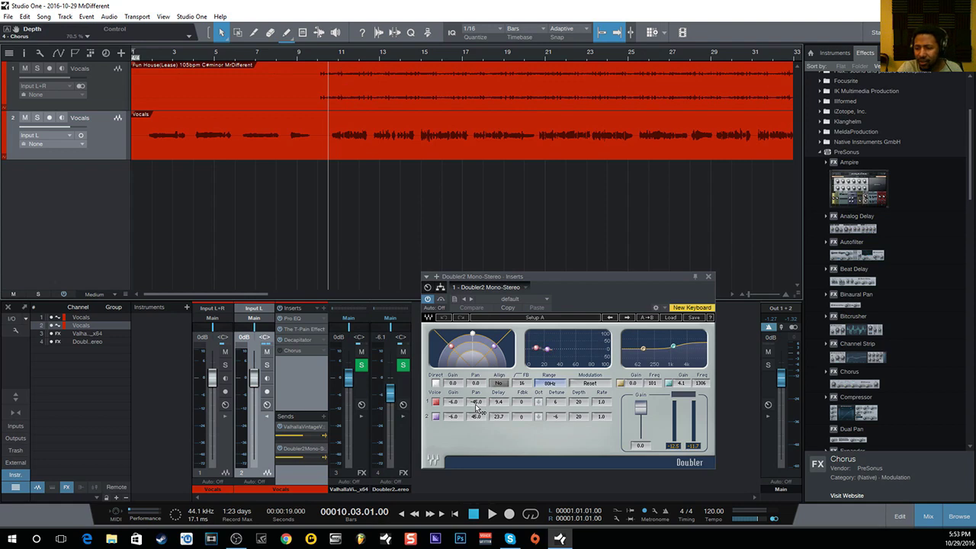
{"action": "mouse_move", "coordinate": [475, 402]}
{"action": "left_mouse_down"}
{"action": "mouse_move", "coordinate": [475, 379]}
{"action": "mouse_move", "coordinate": [478, 427]}
{"action": "mouse_move", "coordinate": [475, 418]}
{"action": "left_mouse_up"}
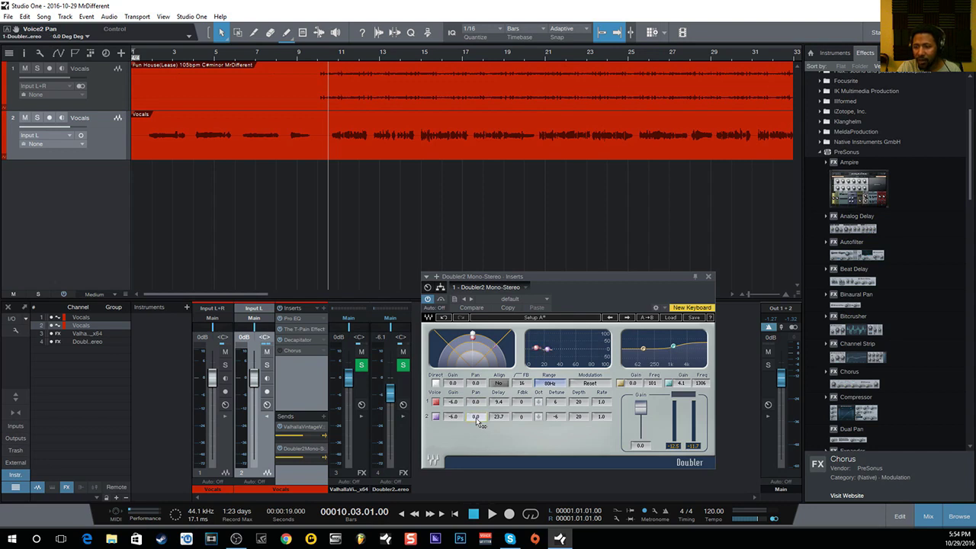
- Play the vocal from bar 10, raise the Doubler2 channel's volume to -2.3 dB, stop playback and close the plug-in
{"action": "key", "text": "space"}
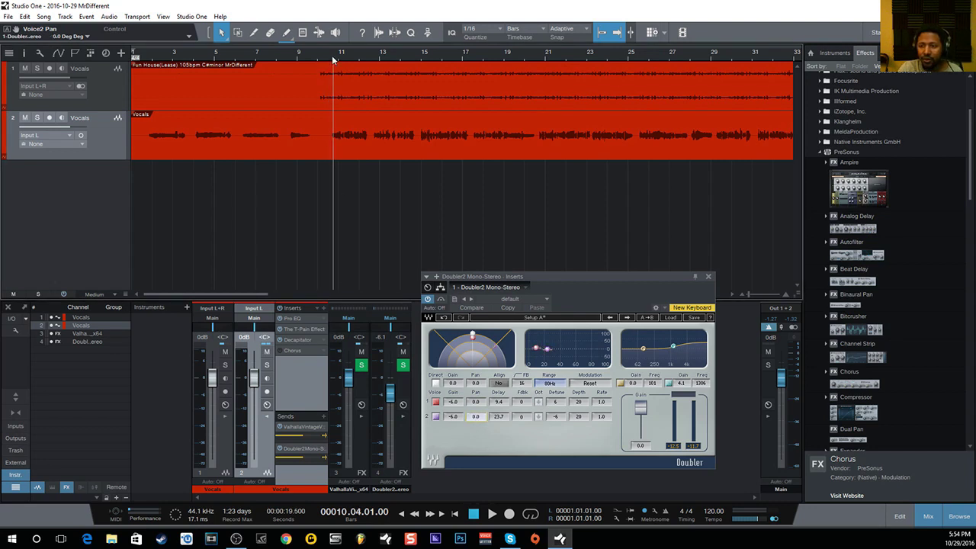
{"action": "key", "text": "space"}
{"action": "key", "text": "space"}
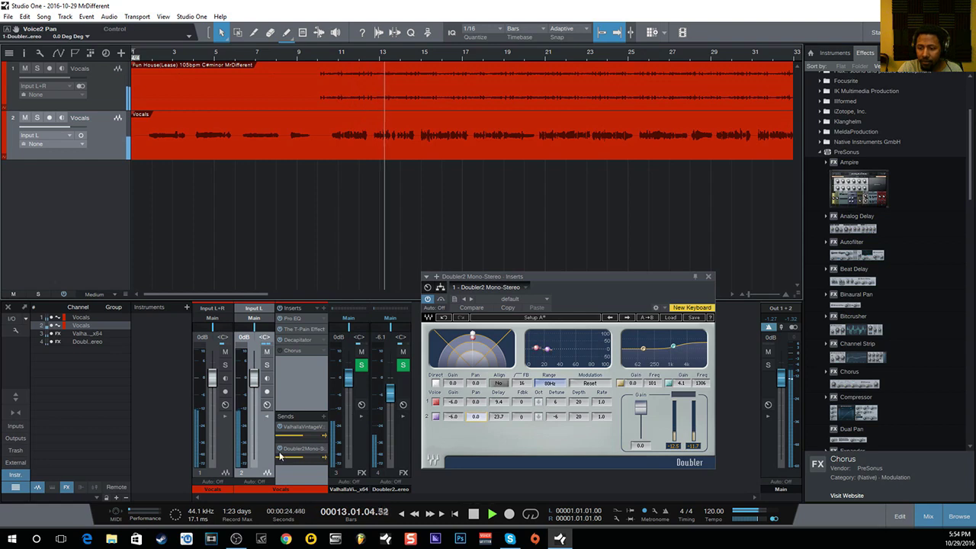
{"action": "left_click_drag", "start_coordinate": [390, 395], "coordinate": [390, 385]}
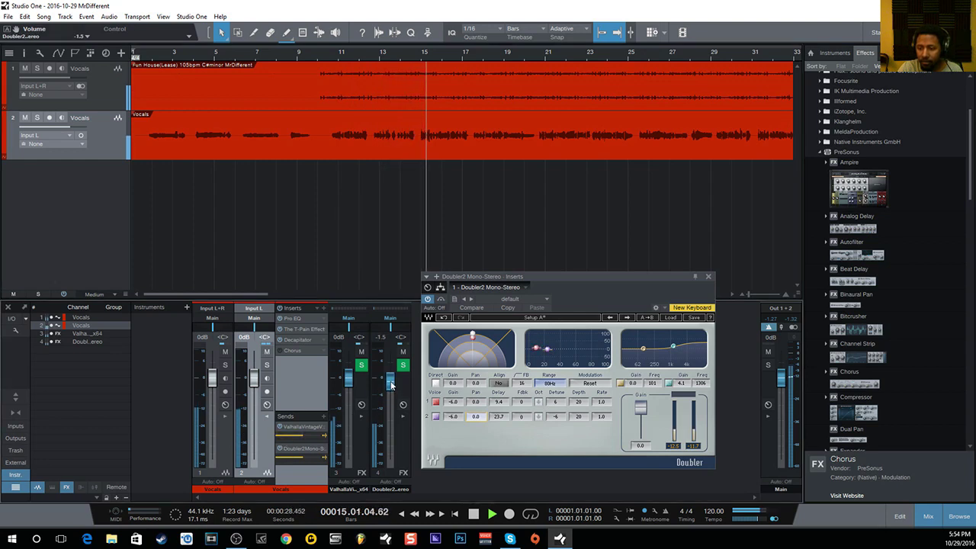
{"action": "left_click_drag", "start_coordinate": [390, 384], "coordinate": [391, 388]}
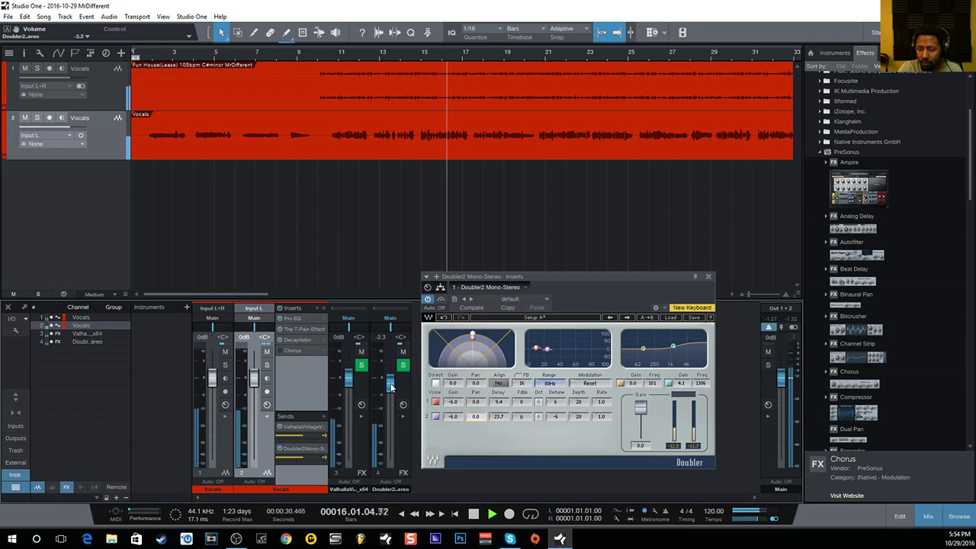
{"action": "left_click", "coordinate": [474, 513]}
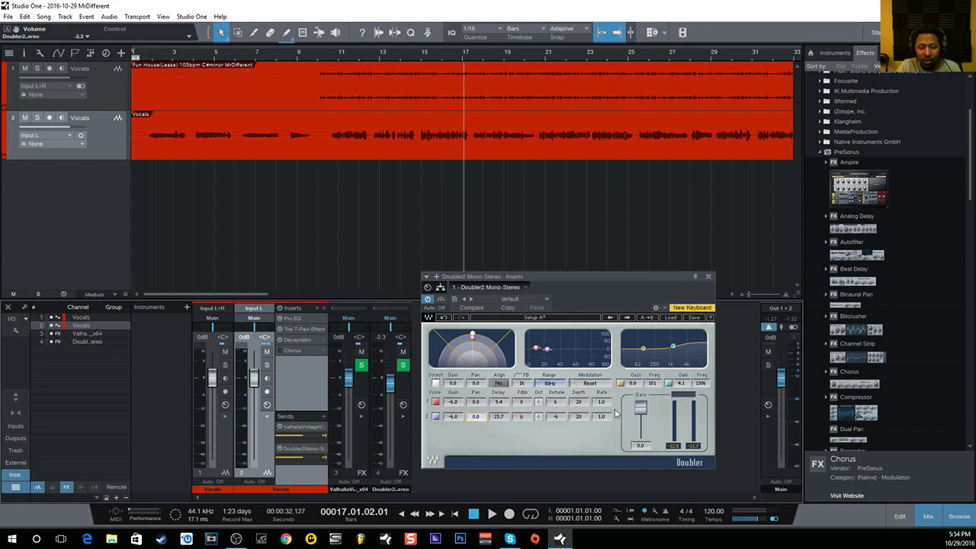
{"action": "left_click", "coordinate": [708, 277]}
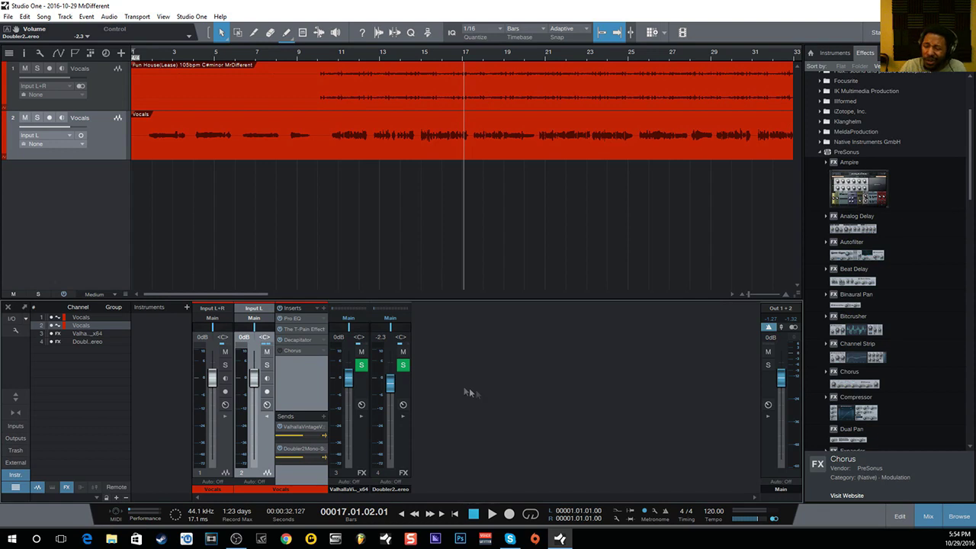